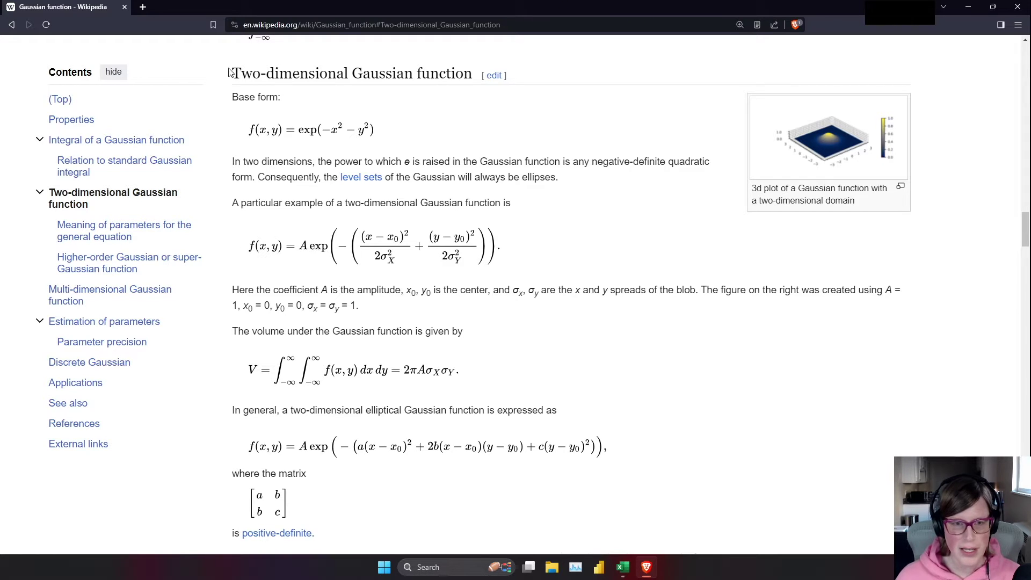
Highlight Wikipedia's 'Two-dimensional Gaussian function' heading, then switch to the Excel heatmap workbook
drag(235, 73, 484, 74)
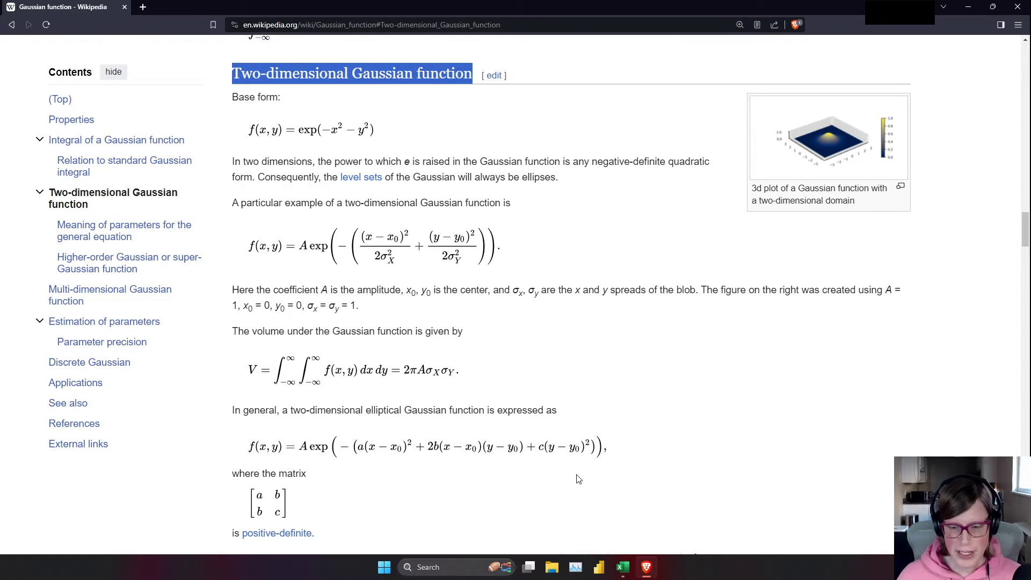
click(623, 567)
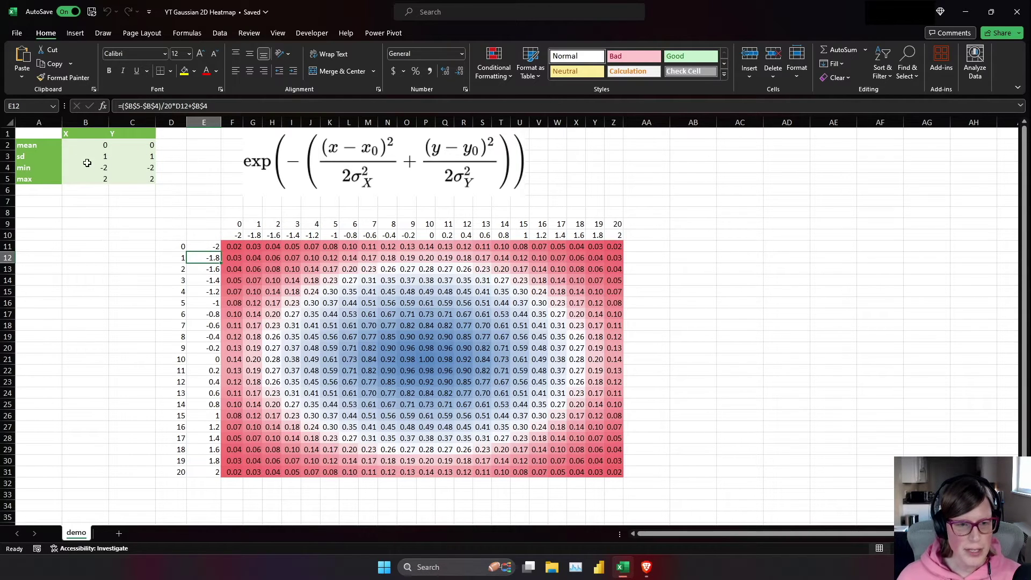
click(78, 145)
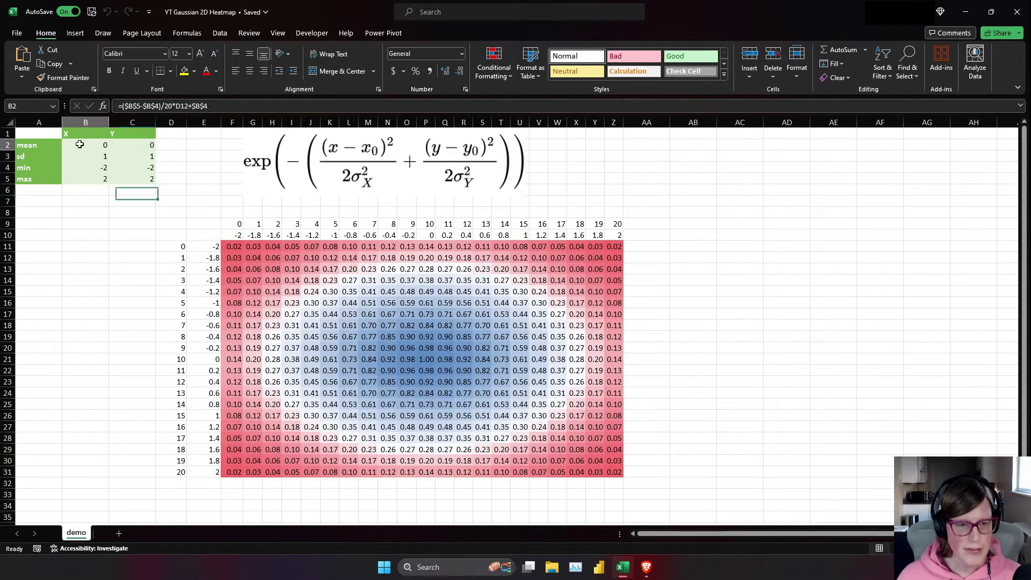
click(299, 156)
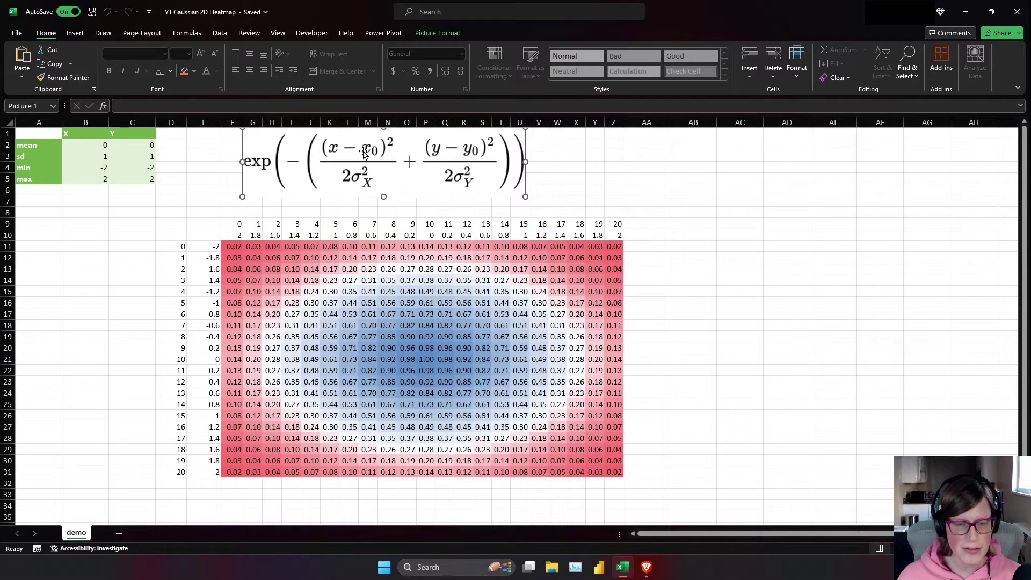
click(83, 148)
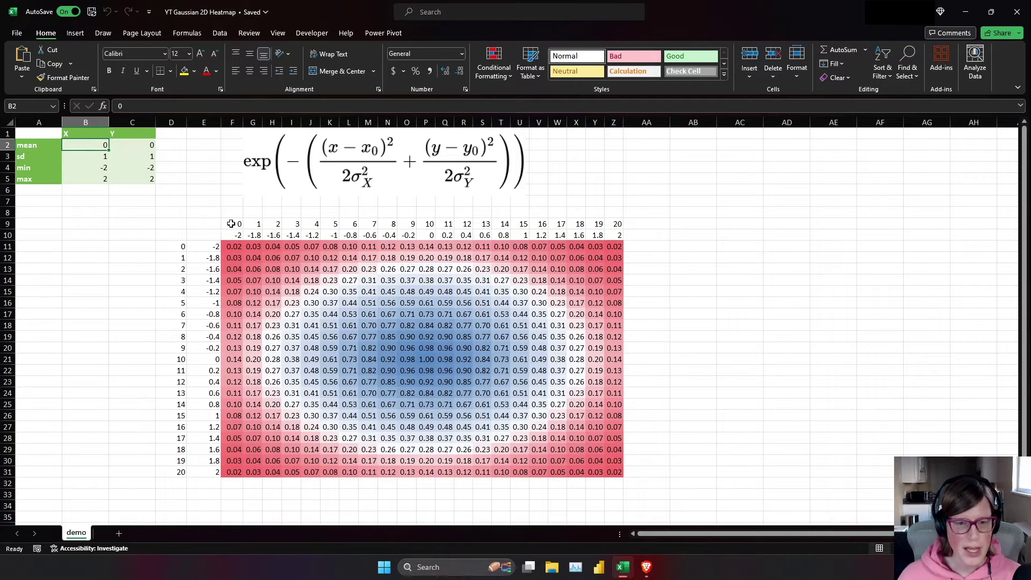
click(179, 248)
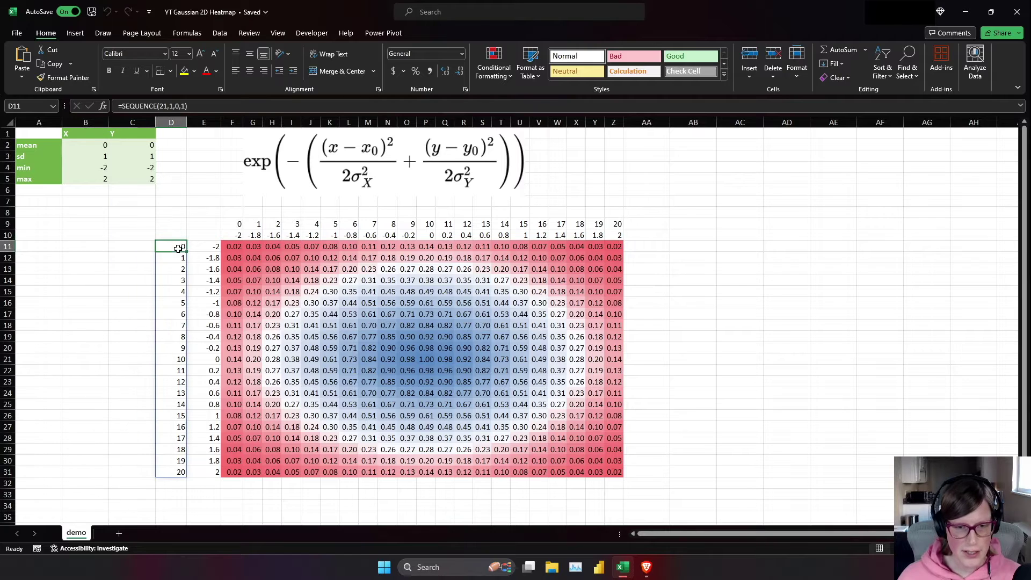
key(Down)
key(Down)
key(Down)
key(Down)
key(Down)
key(Down)
key(Down)
key(Down)
key(Down)
key(Down)
key(Down)
key(Down)
key(Down)
key(Down)
key(Down)
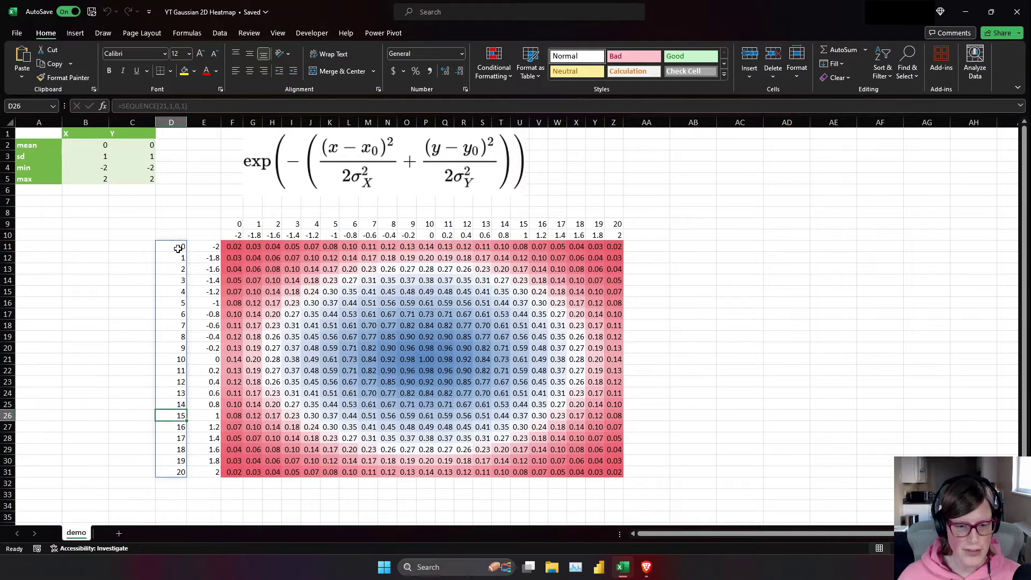
key(Down)
key(Down)
click(239, 227)
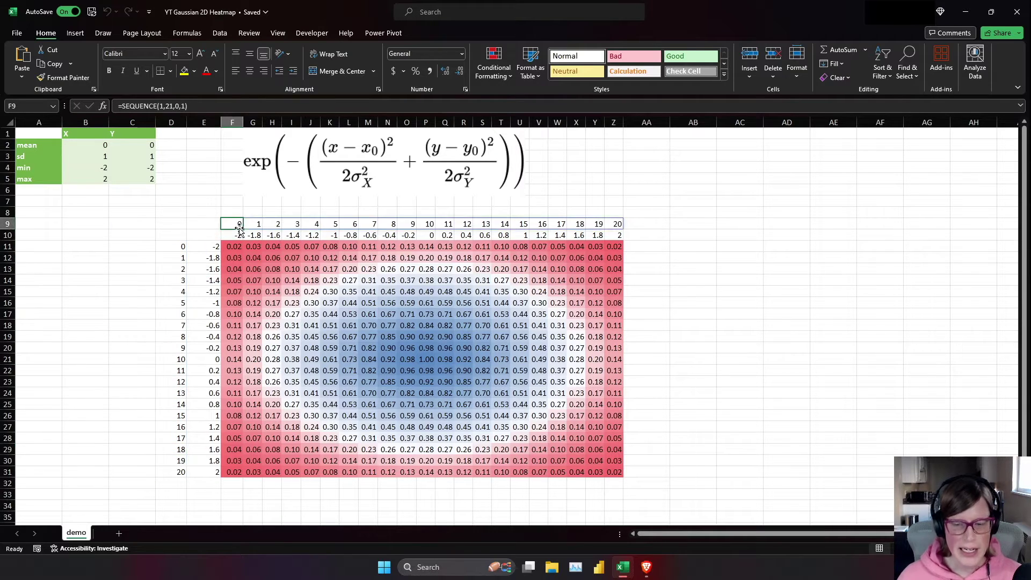
click(213, 245)
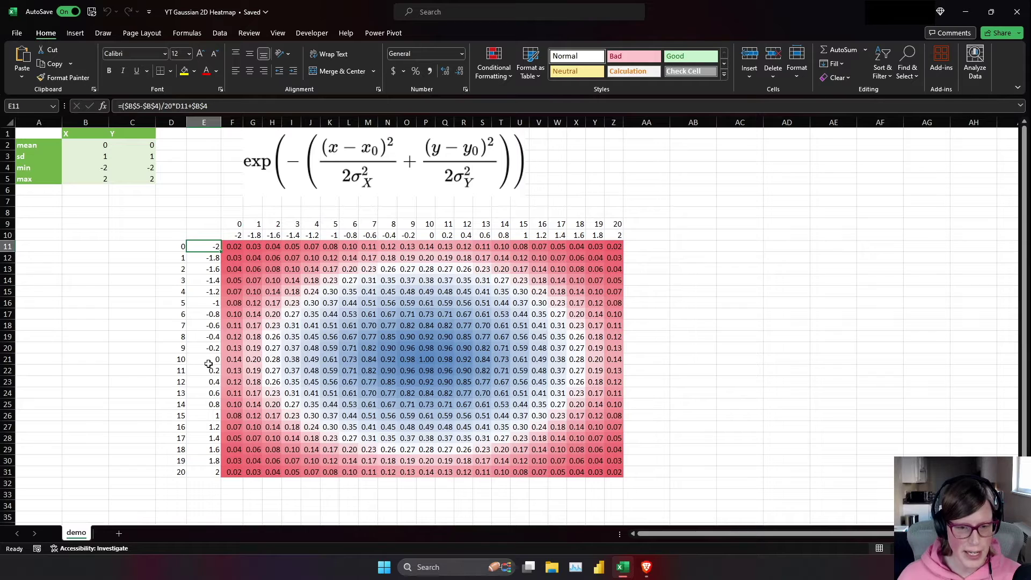
click(239, 235)
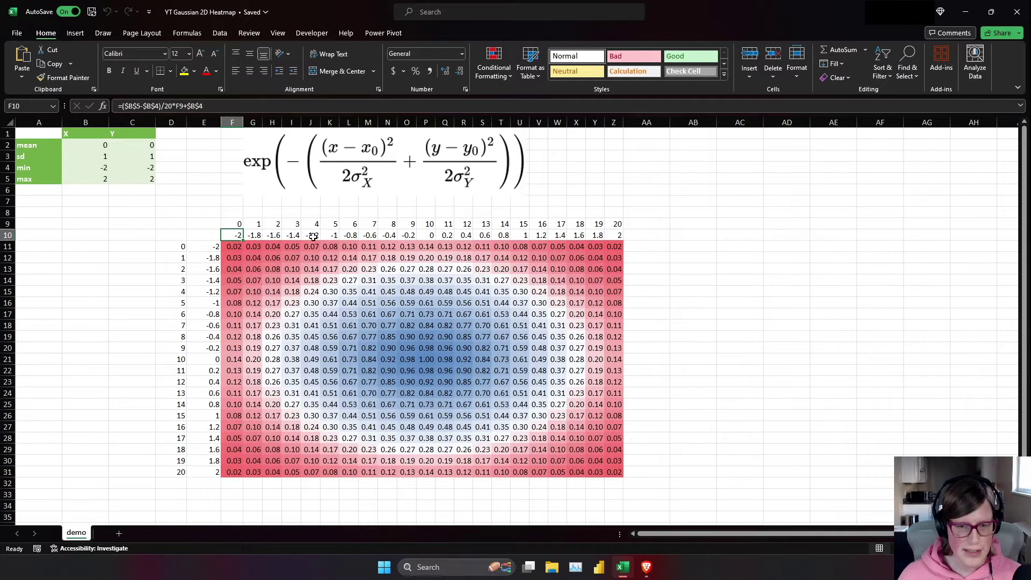
click(239, 247)
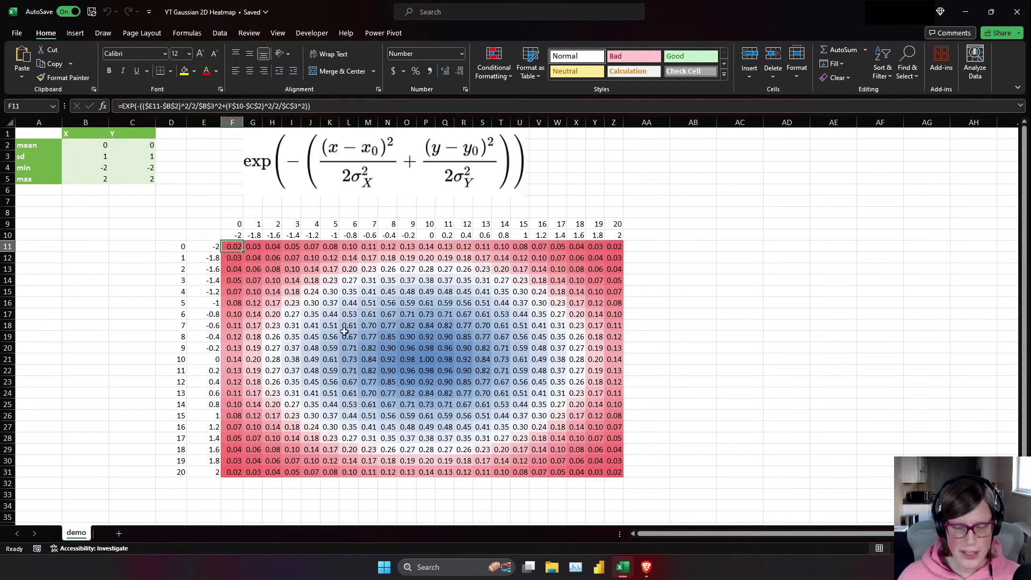
drag(317, 106, 114, 94)
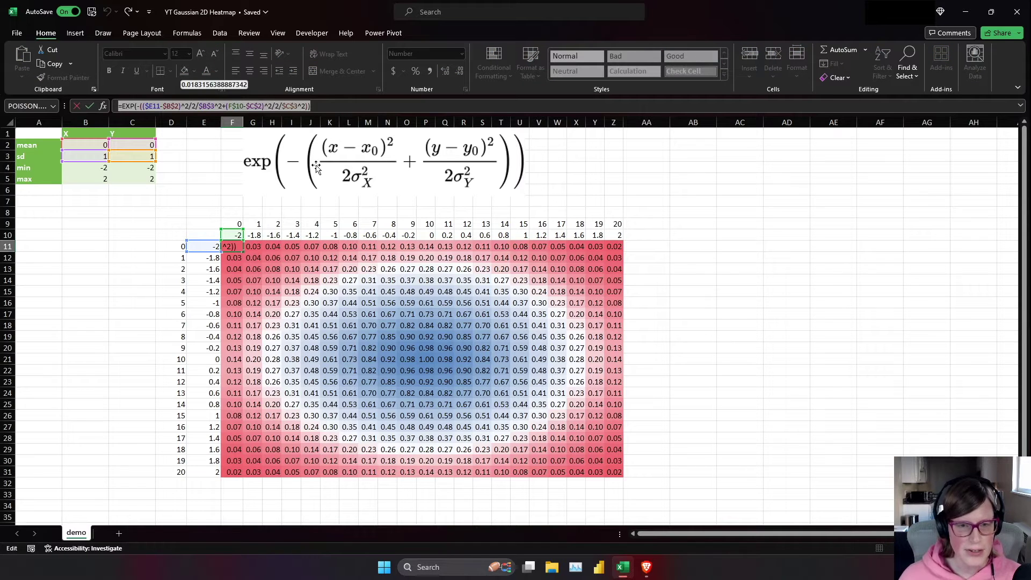
key(Escape)
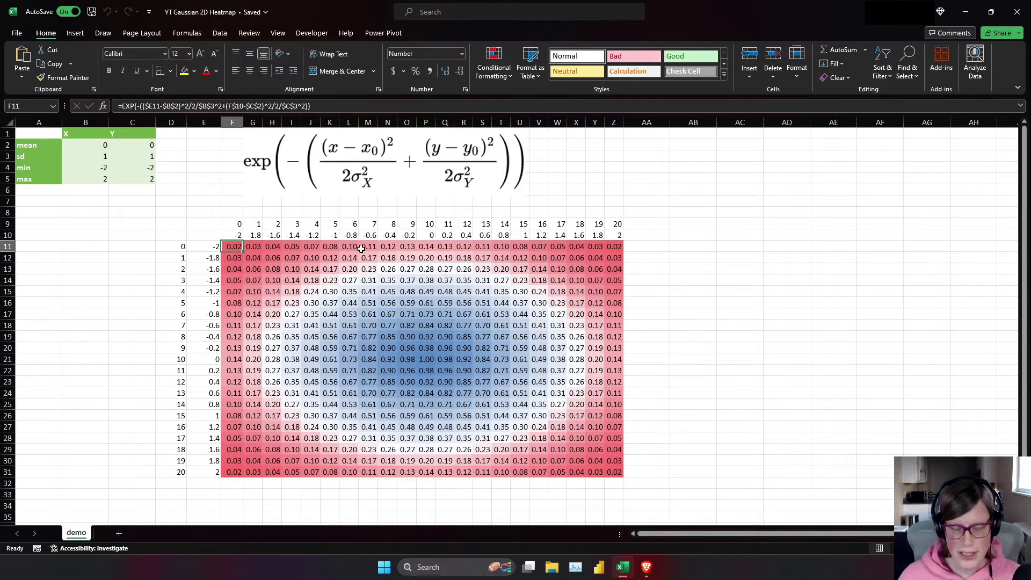
Add a new worksheet and name it 'build'
click(119, 534)
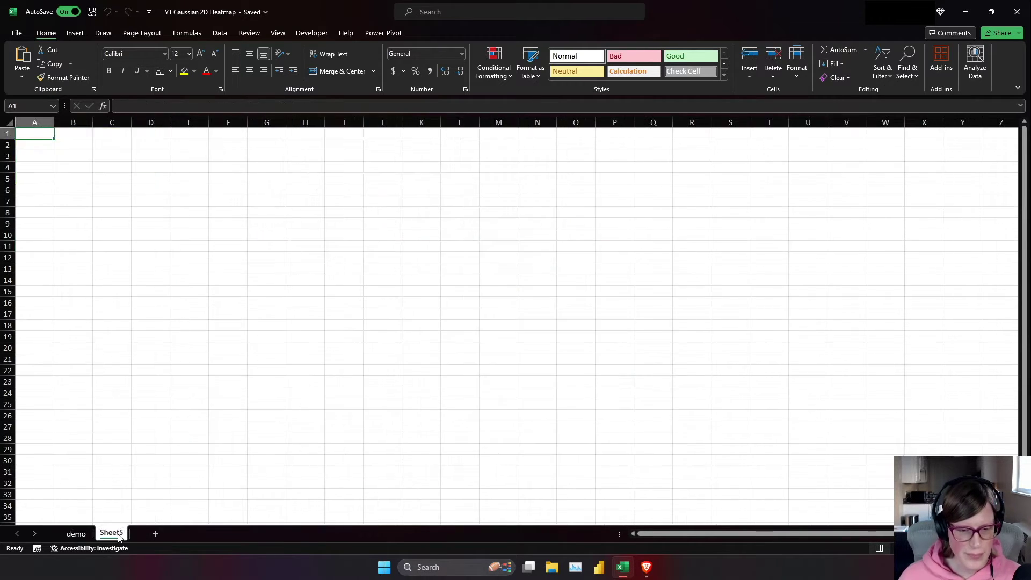
right_click(112, 535)
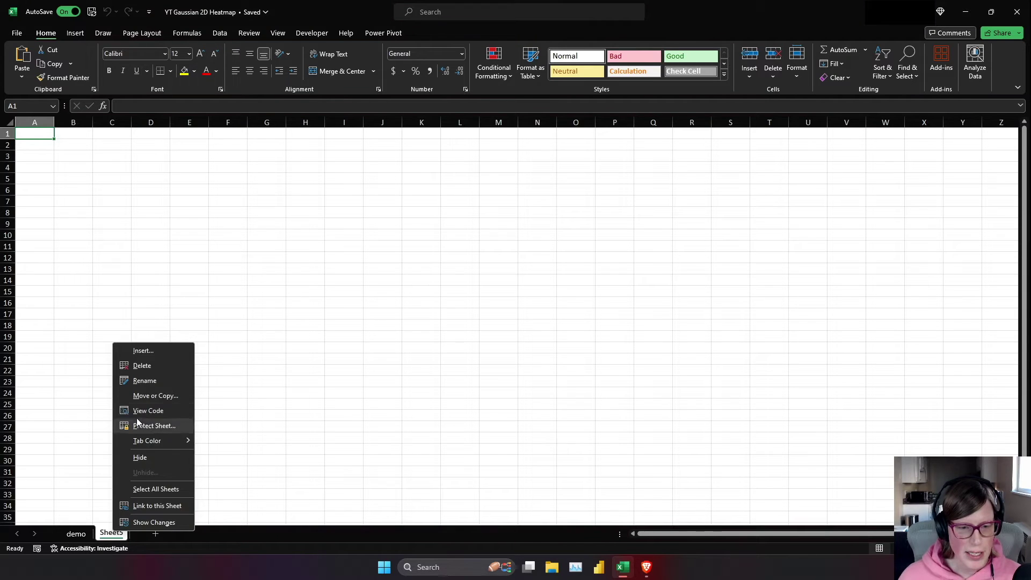
click(139, 380)
text(build)
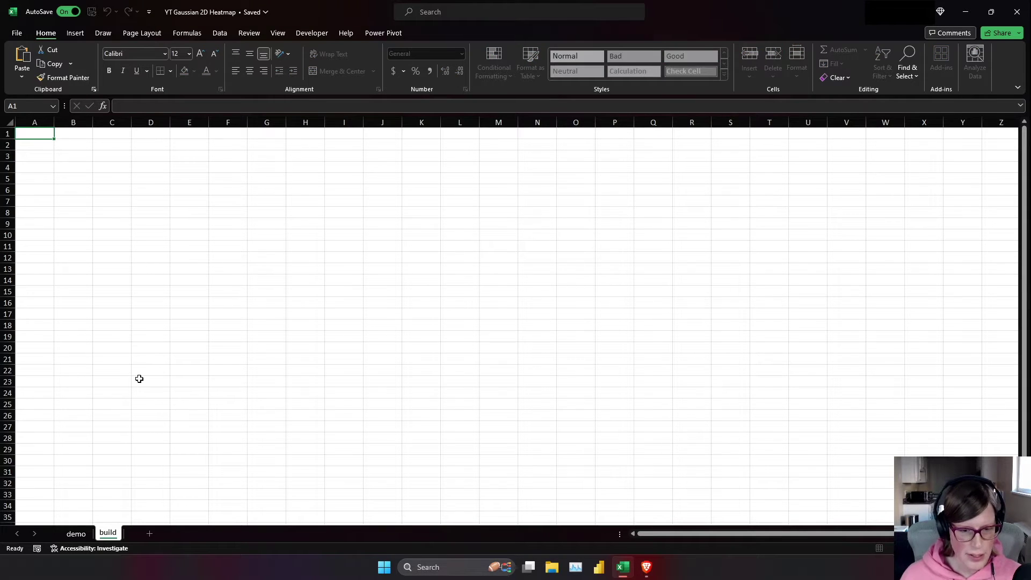
key(Return)
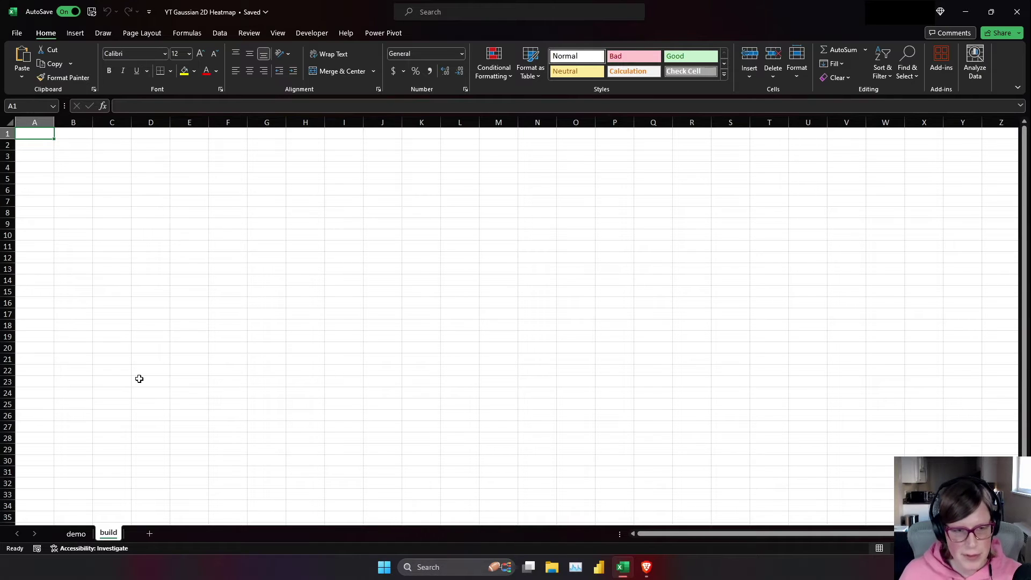
Enter headers X and Y in B1:C1 and row labels mean, sd, min, max in A2:A5
click(78, 134)
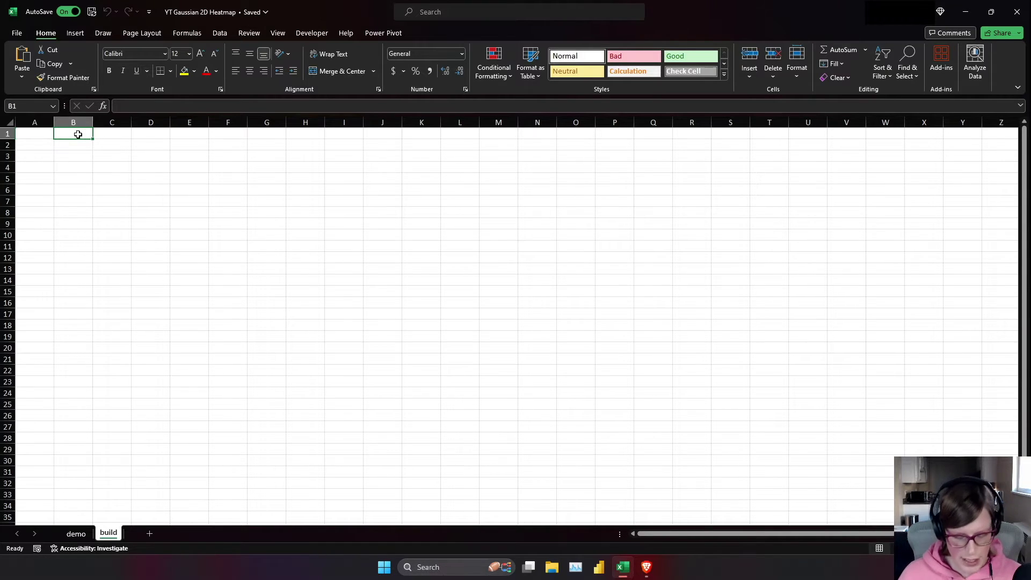
text(X)
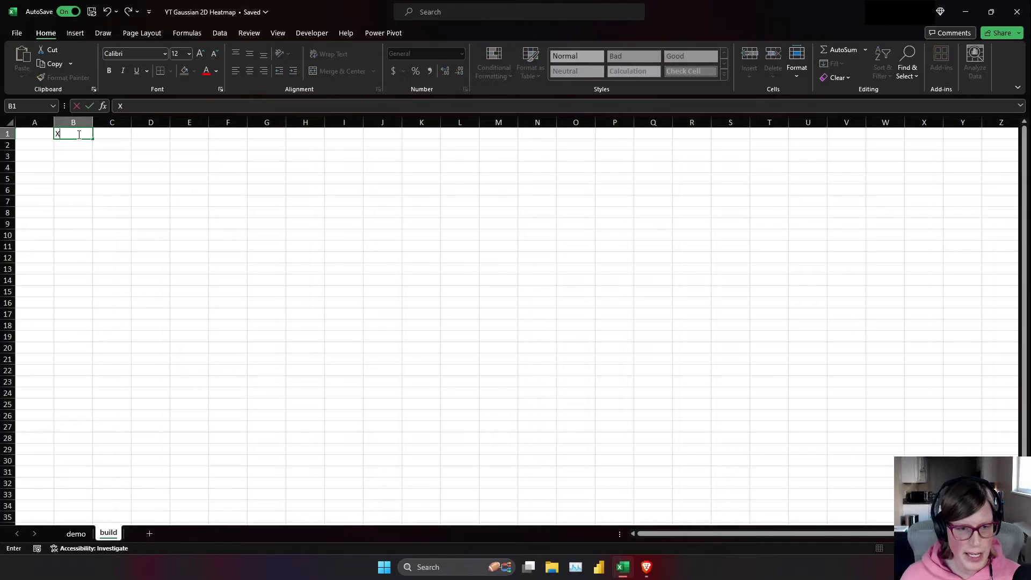
key(Tab)
text(Y)
key(Return)
key(Left)
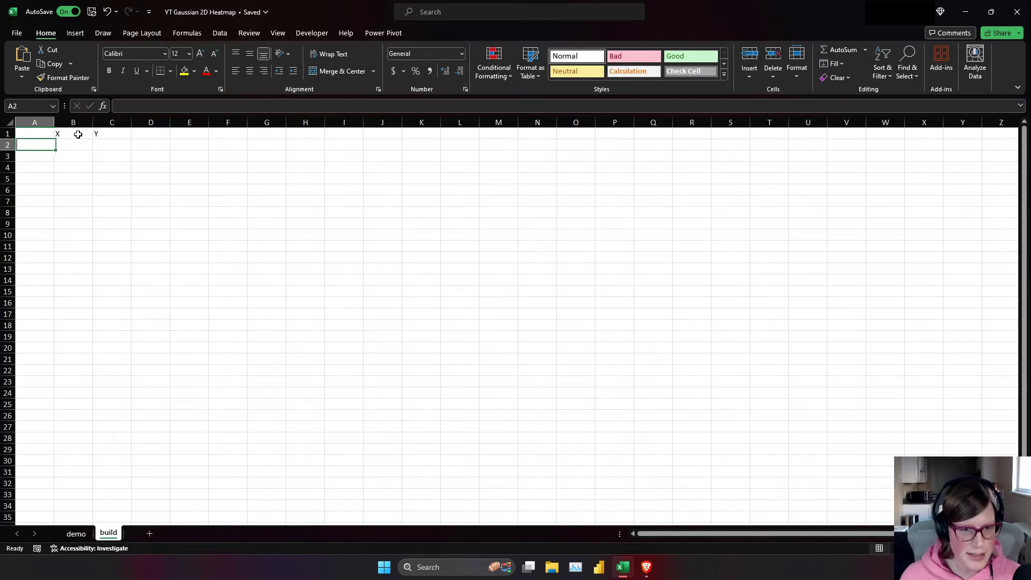
text(mean)
key(Return)
text(sd)
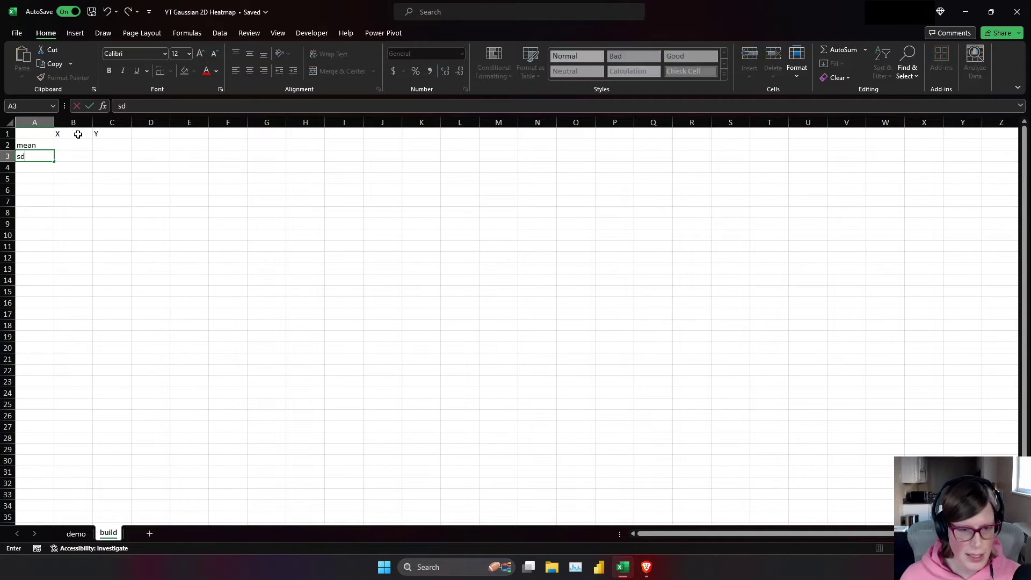
key(Return)
text(min)
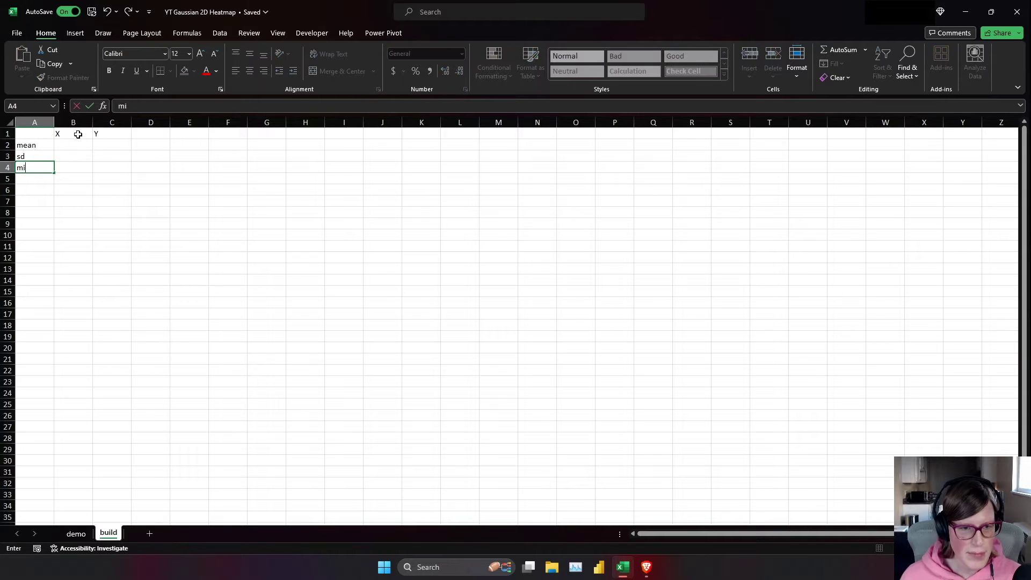
key(Return)
text(max)
key(ctrl+Return)
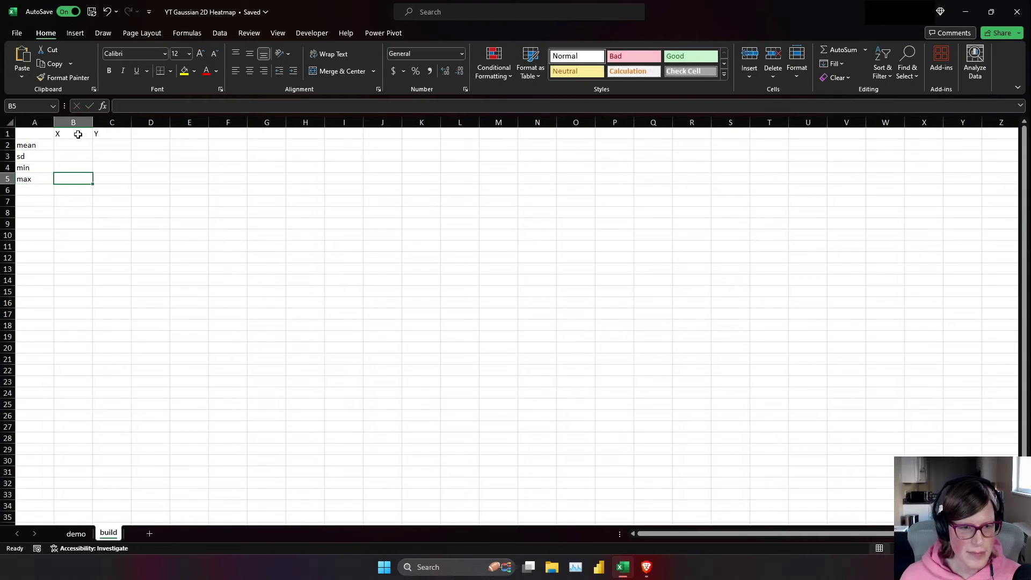
Make the row labels and the X/Y headers bold
key(Up)
key(Up)
key(Up)
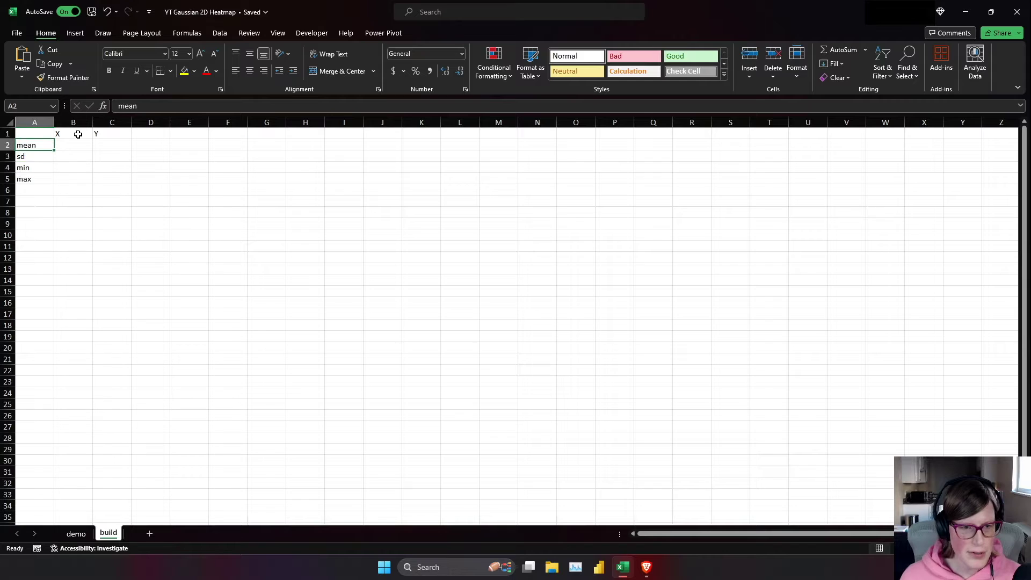
key(shift+Down)
key(shift+Down)
key(shift+Down)
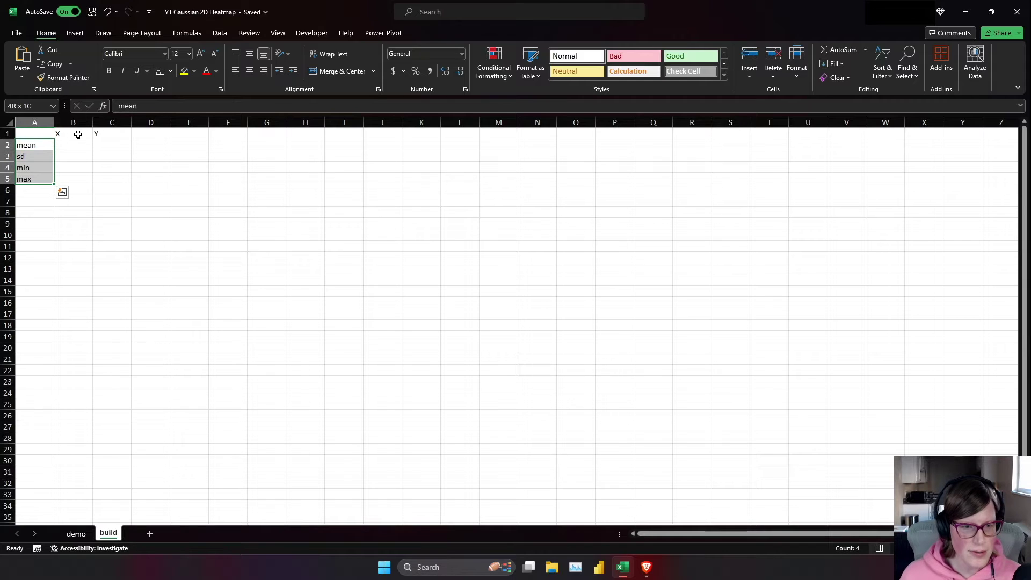
right_click(29, 161)
click(40, 145)
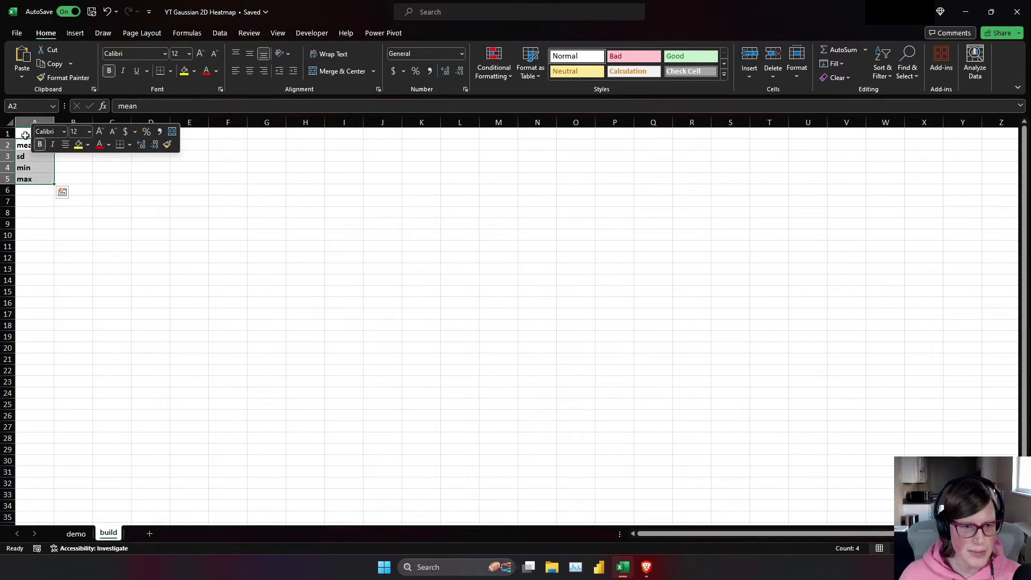
drag(60, 132, 100, 132)
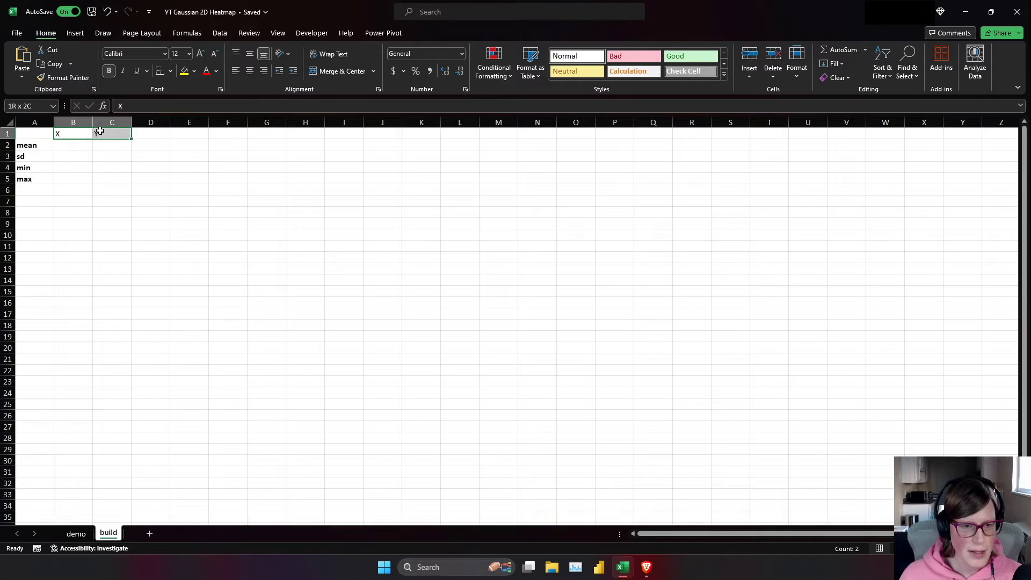
right_click(100, 131)
click(109, 113)
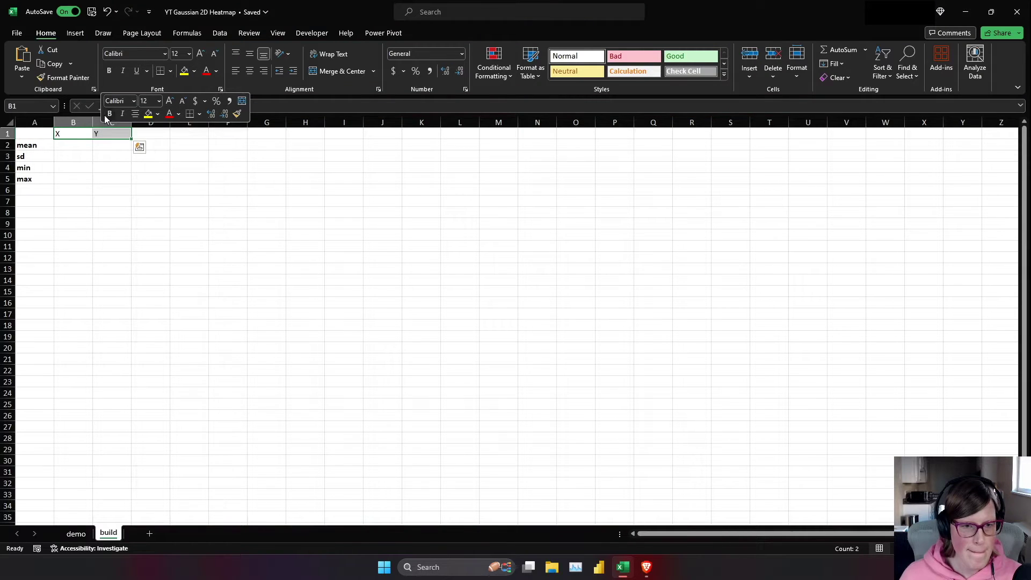
Set mean 0 and sd 1 for both X and Y
click(68, 142)
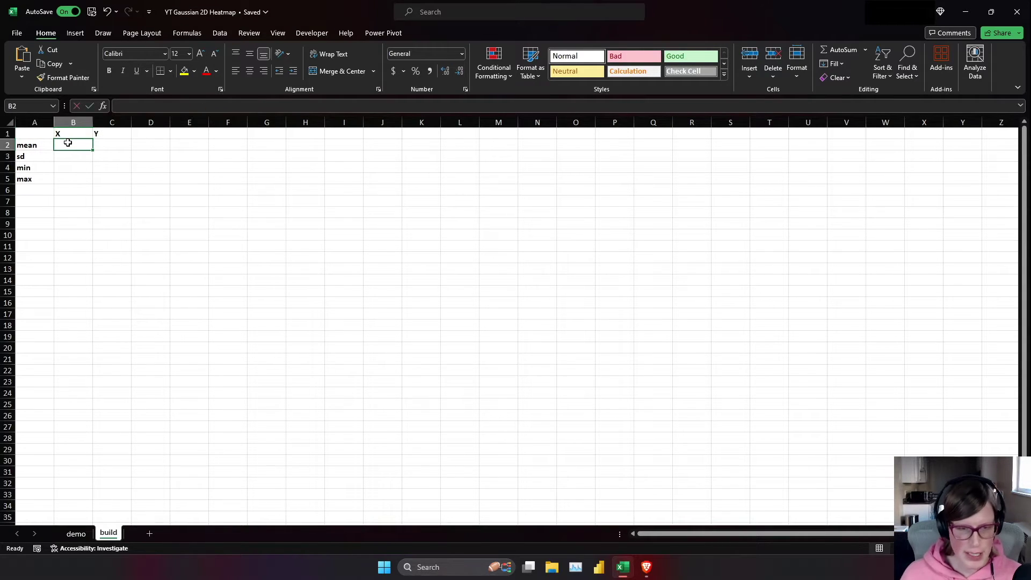
text(0)
key(Tab)
text(0)
key(Return)
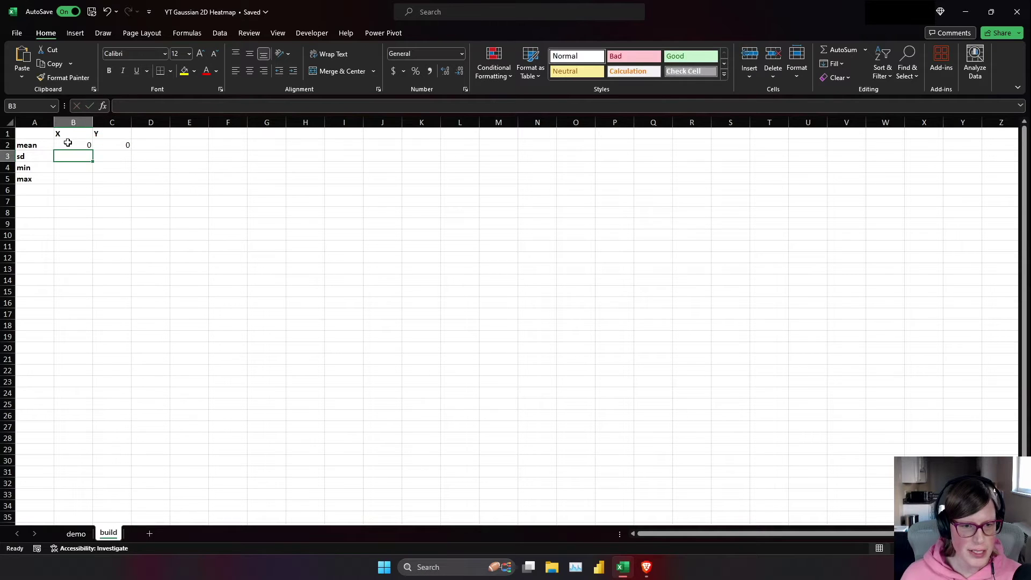
text(1)
key(Tab)
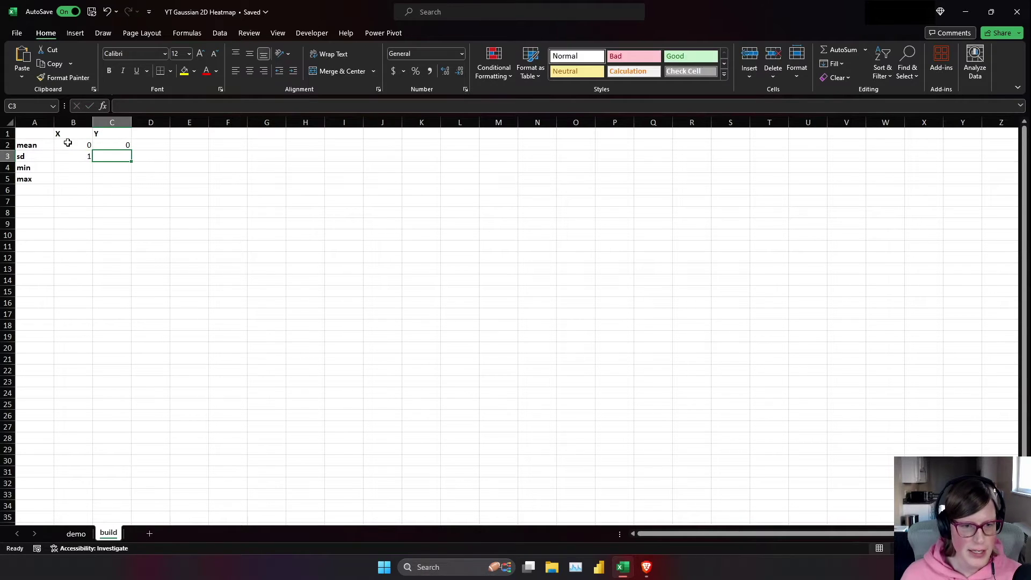
text(1)
key(Tab)
key(Return)
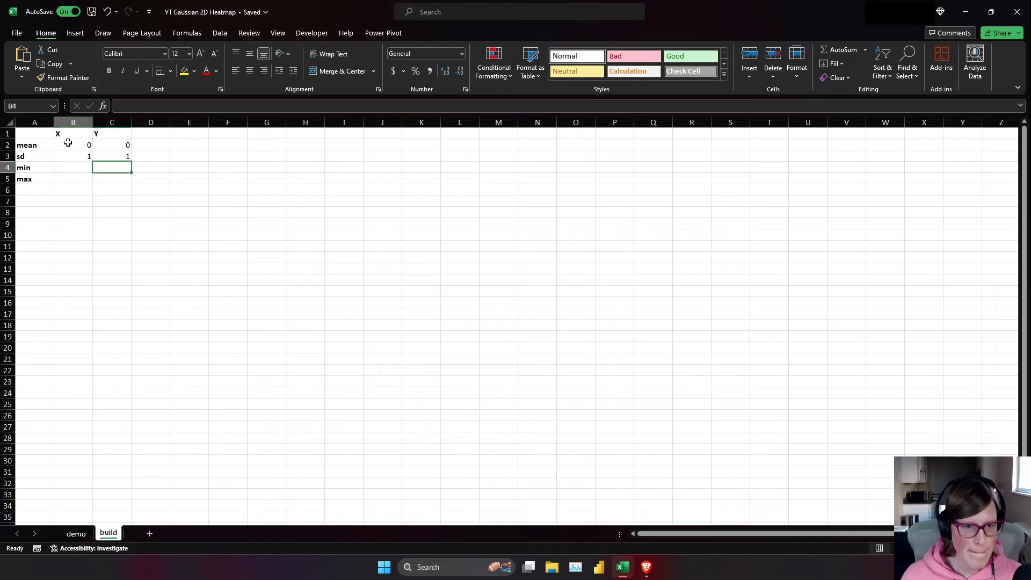
Set min -2 and max 2 for both X and Y
text(-2)
key(Tab)
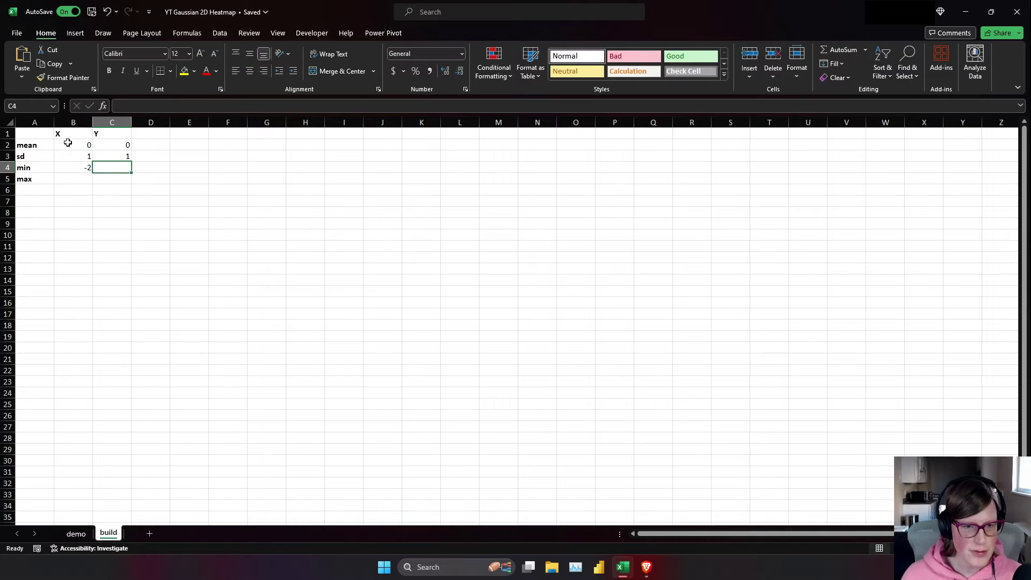
text(-2)
key(Return)
text(2)
key(Tab)
text(2)
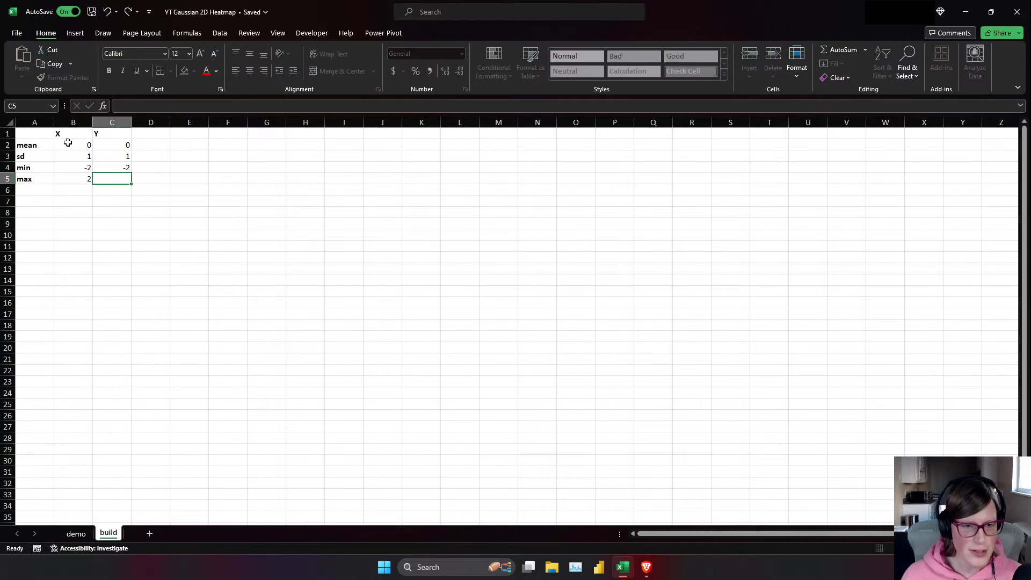
key(Tab)
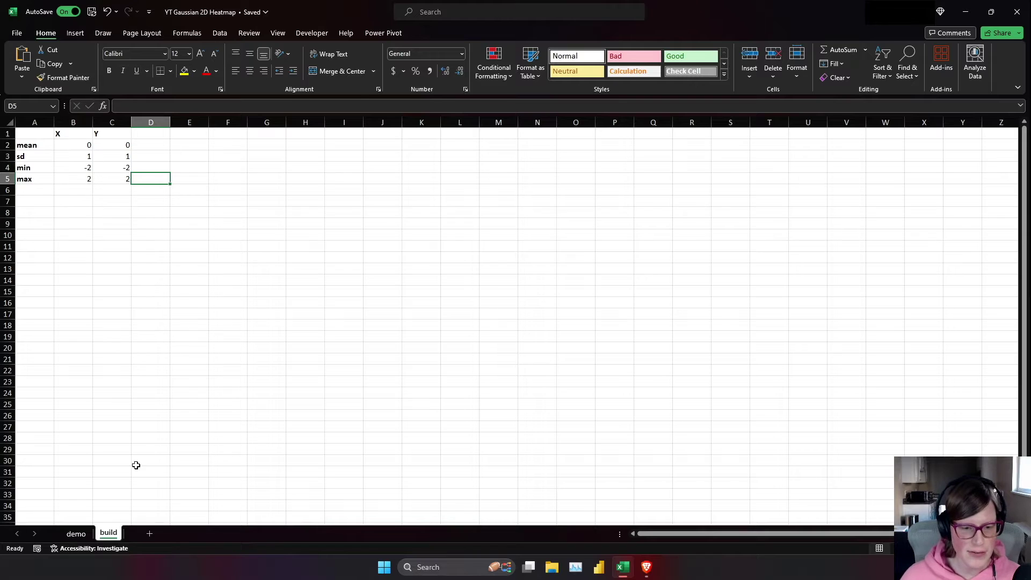
click(76, 533)
Copy the Gaussian formula image from the demo sheet and paste it at E1 on the build sheet
click(415, 166)
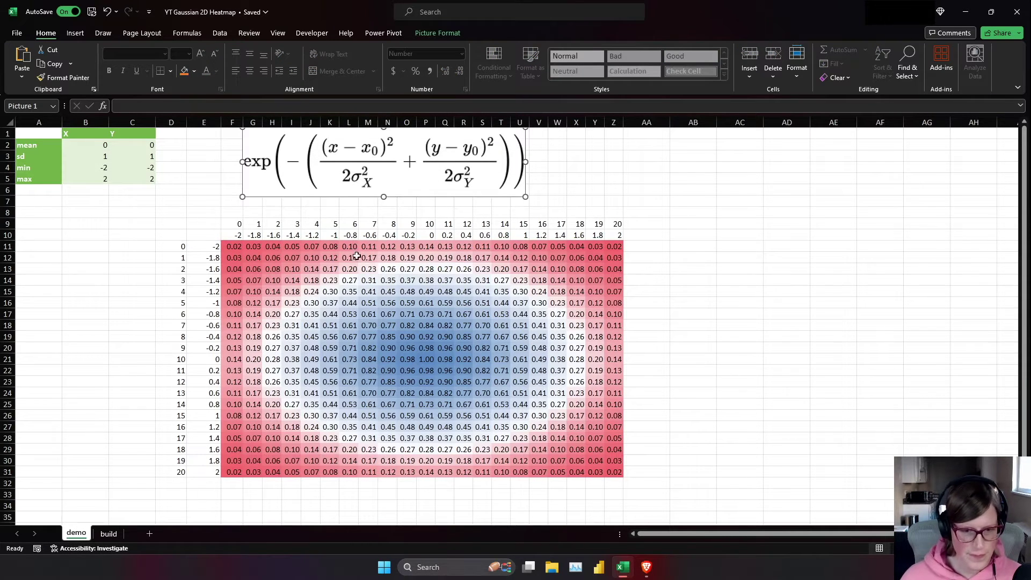
click(109, 533)
click(195, 135)
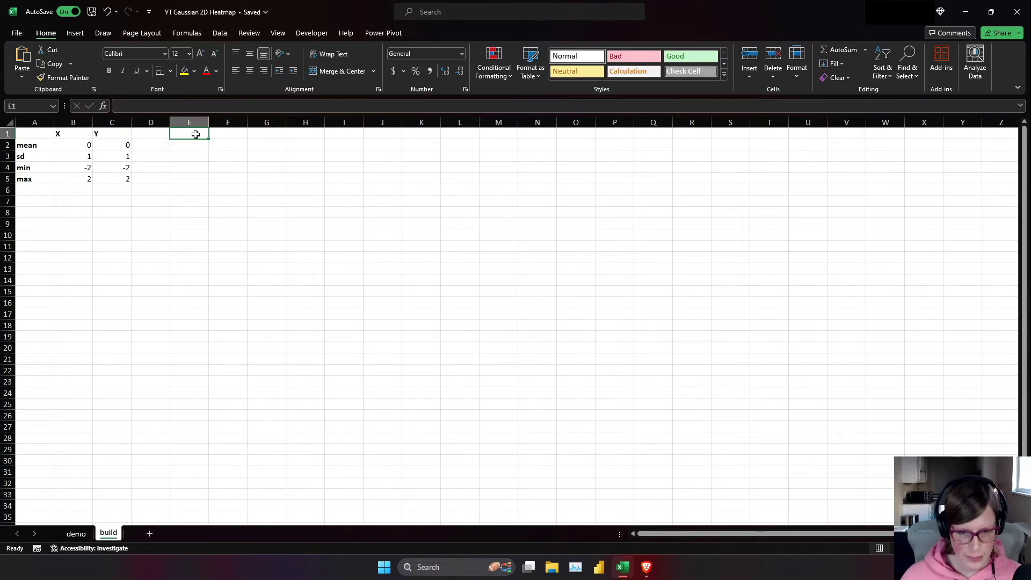
key(ctrl+v)
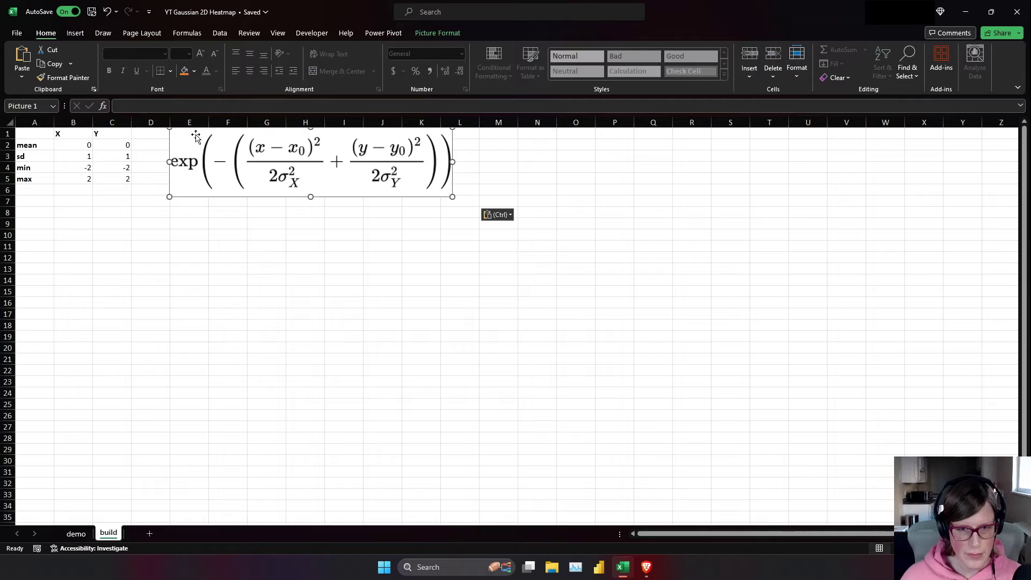
click(180, 258)
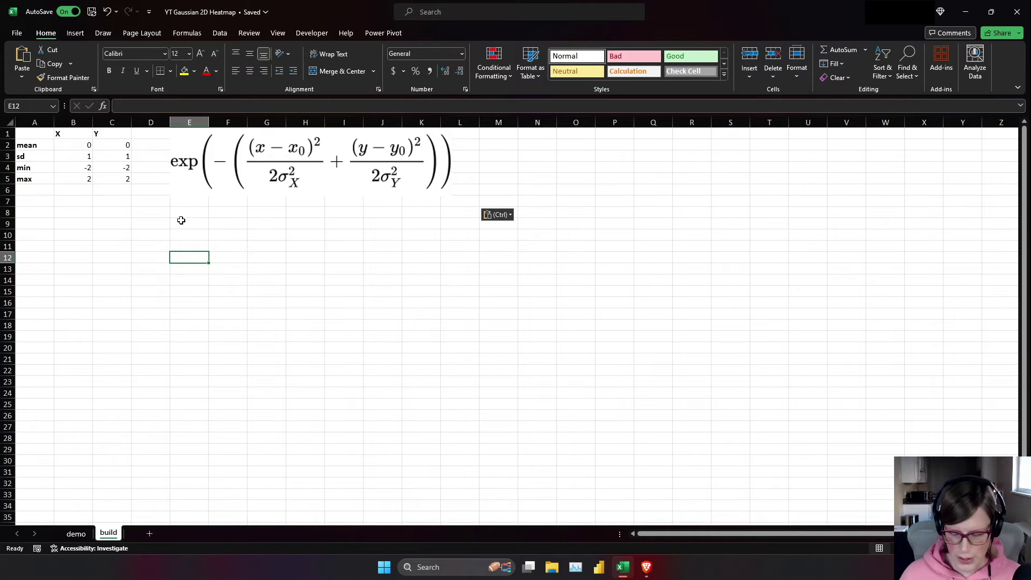
Enter =SEQUENCE(21,1,0,1) in E12 to list indices 0 through 20 down column E
text(=e)
key(BackSpace)
key(BackSpace)
text(=)
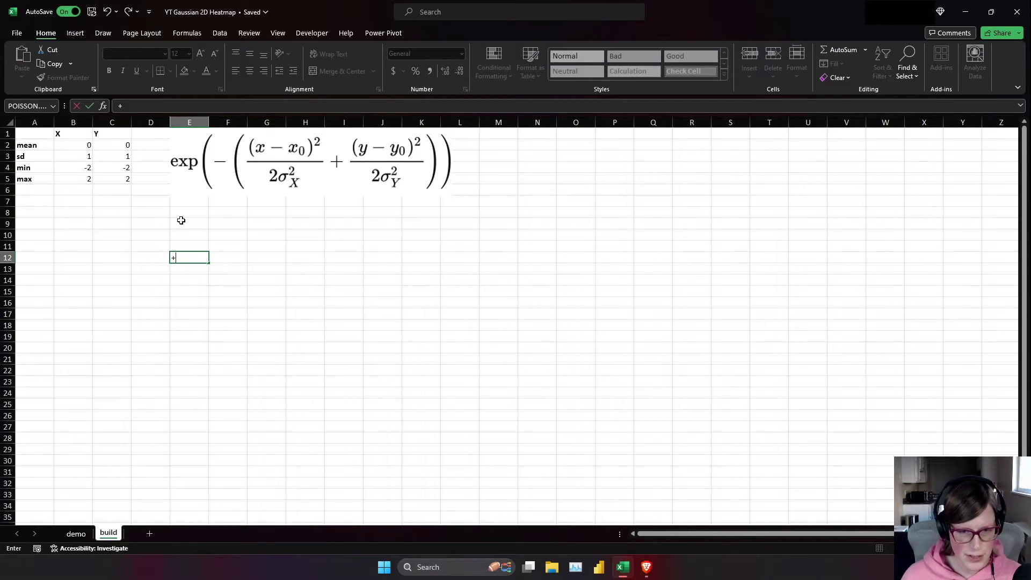
key(BackSpace)
text(=seq)
key(Tab)
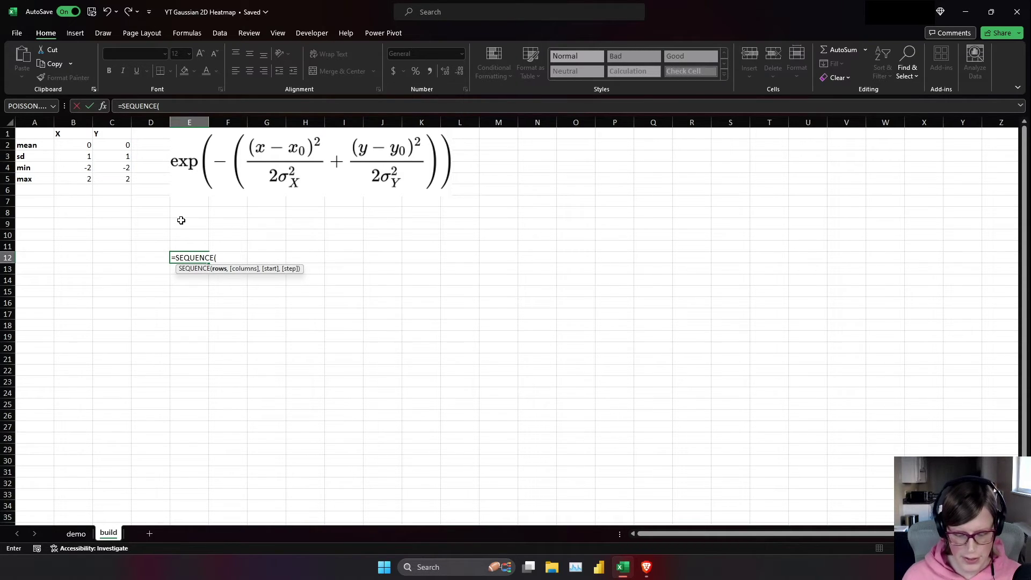
text(,1)
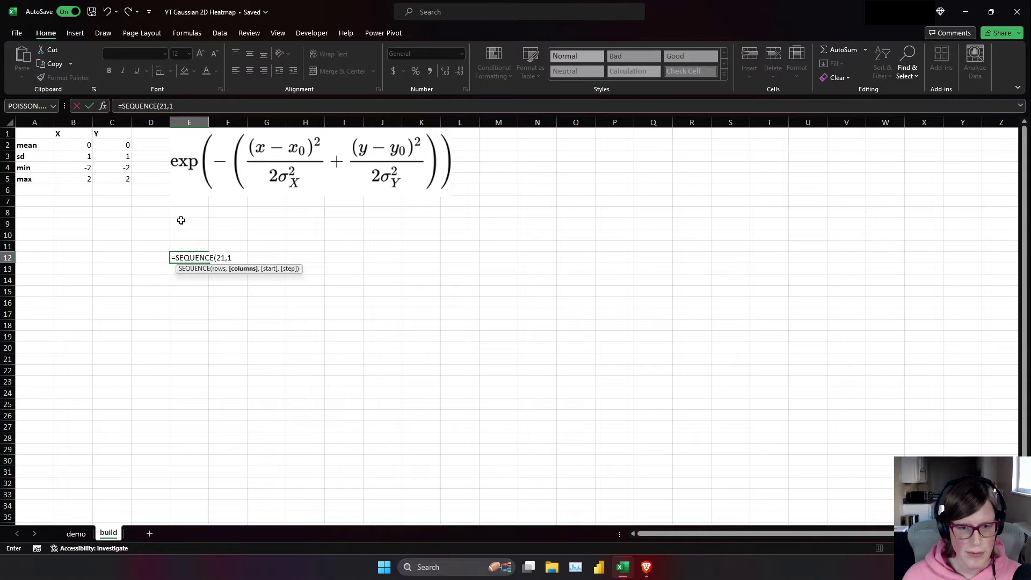
text(,)
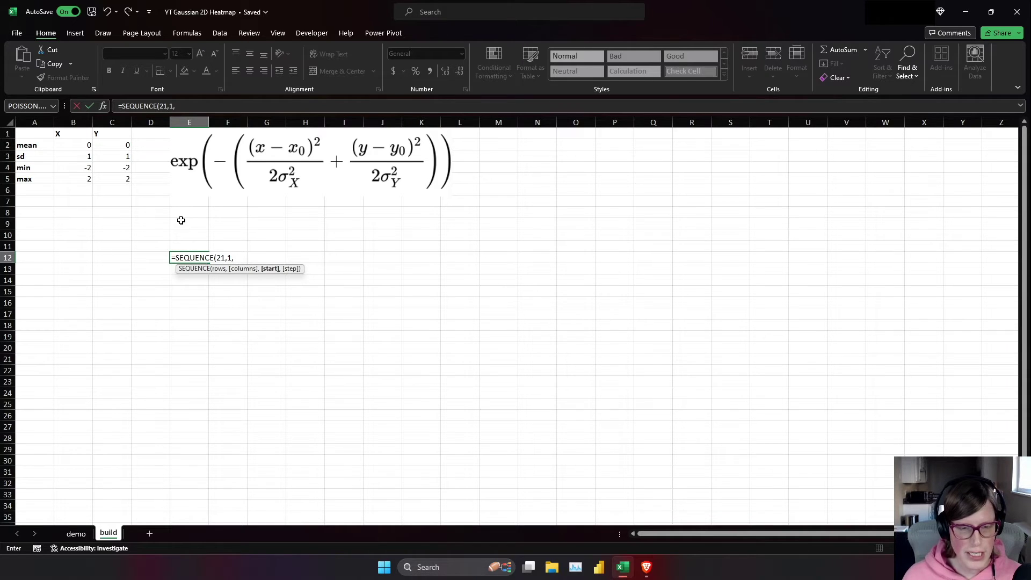
text(0,1)
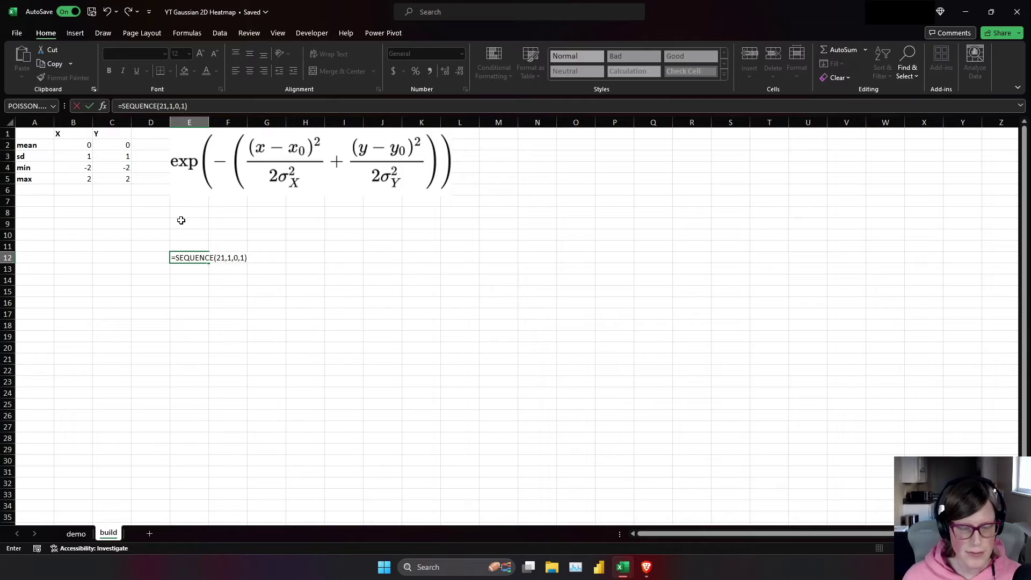
key(Return)
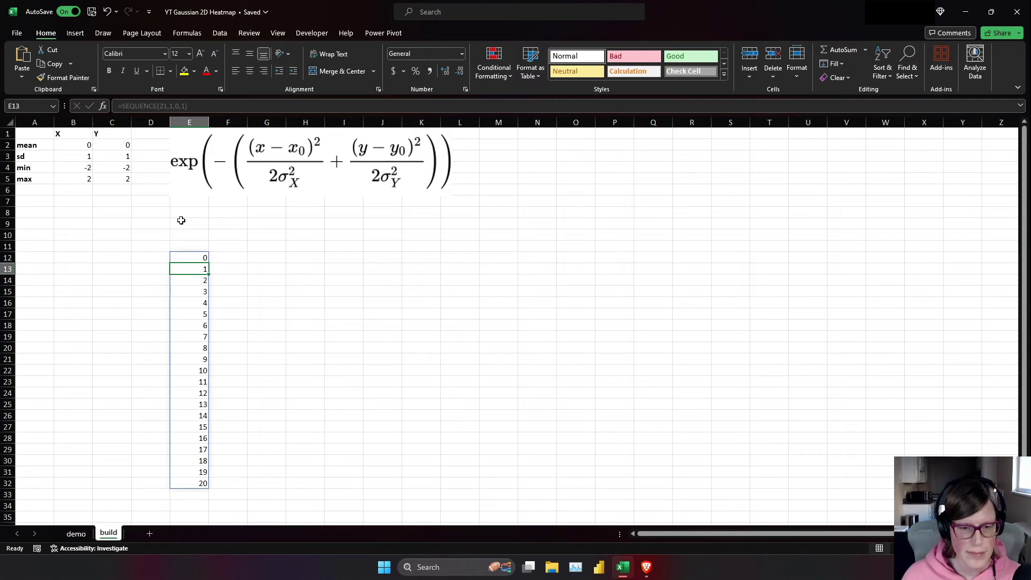
click(228, 258)
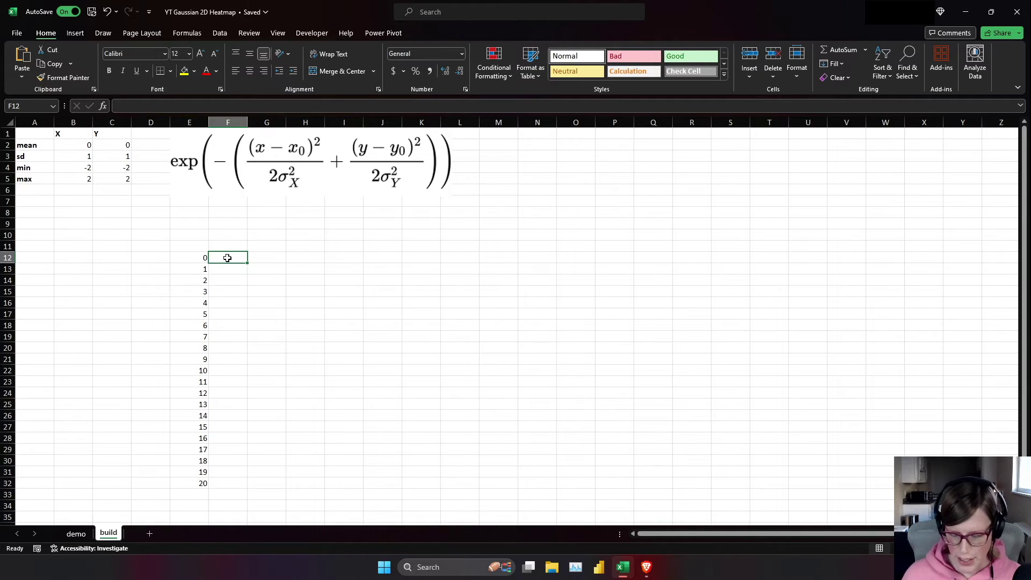
In F12 enter =($C$5-$C$4)/20*E12+$C$4, giving -2
text(=)
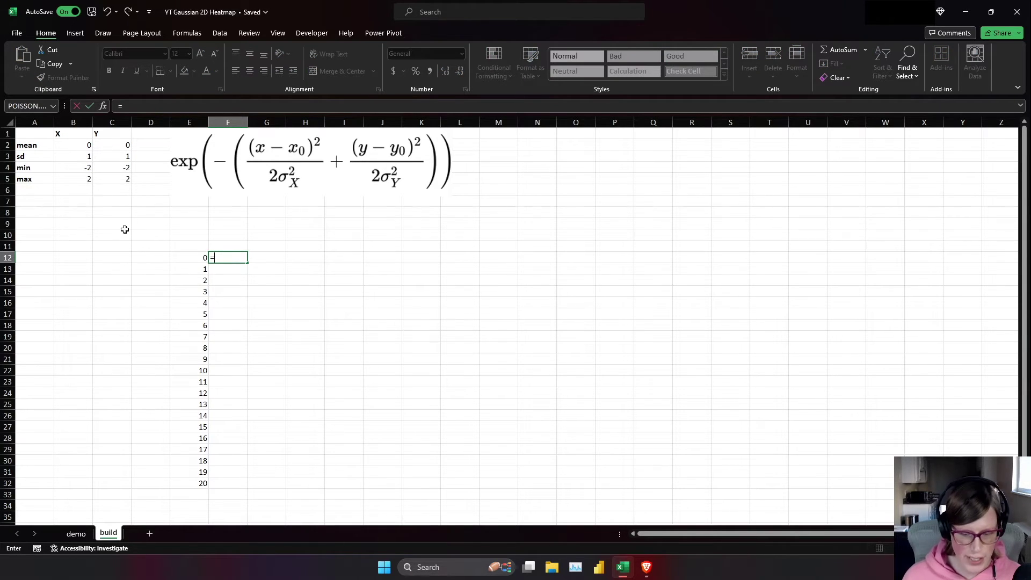
text(()
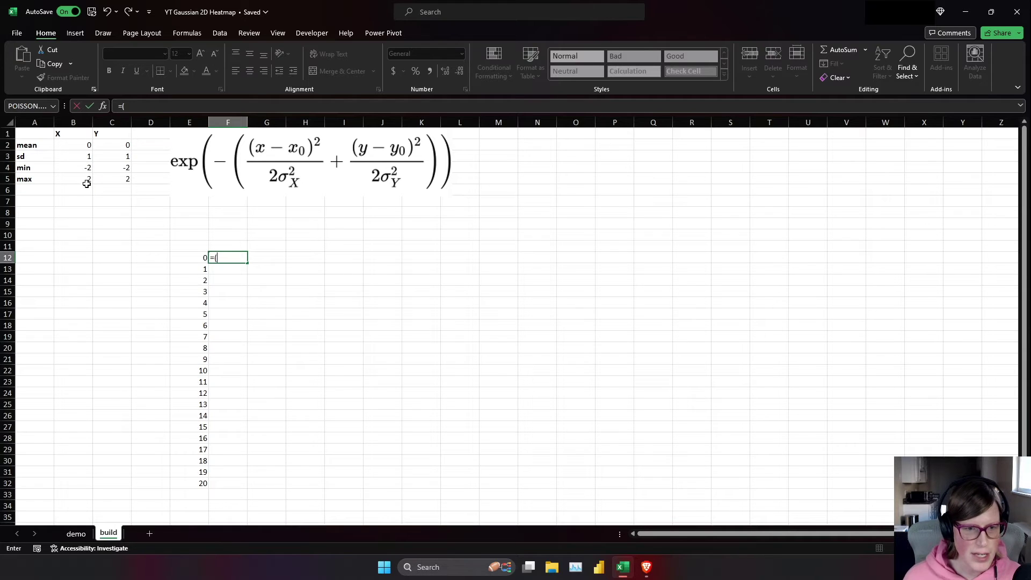
click(125, 179)
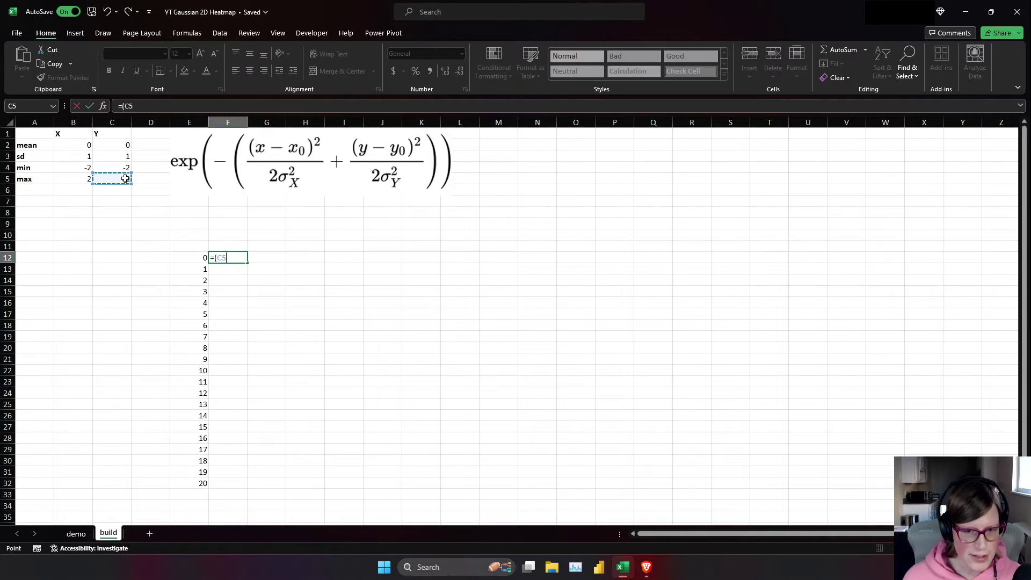
key(F4)
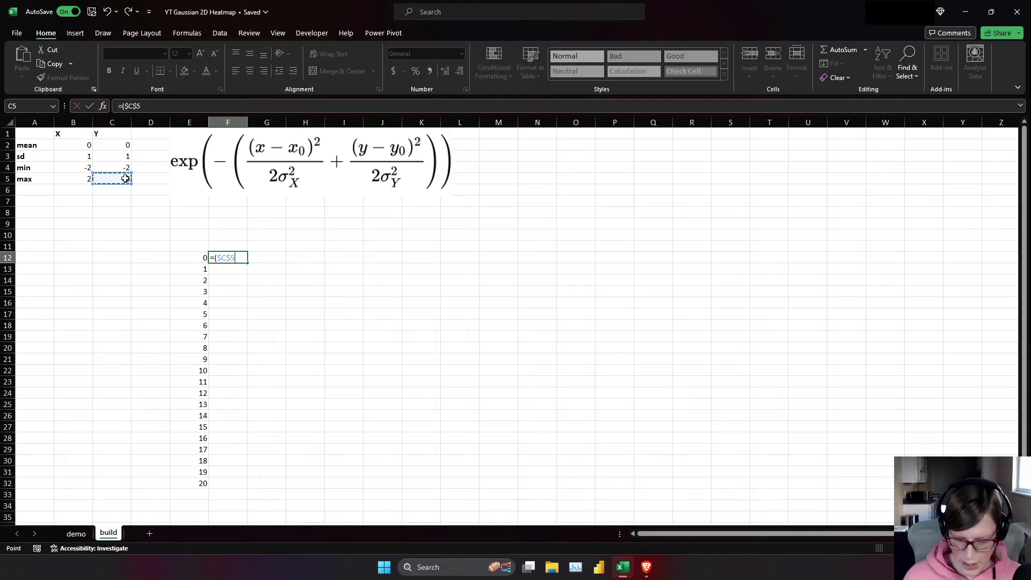
text(-)
click(122, 168)
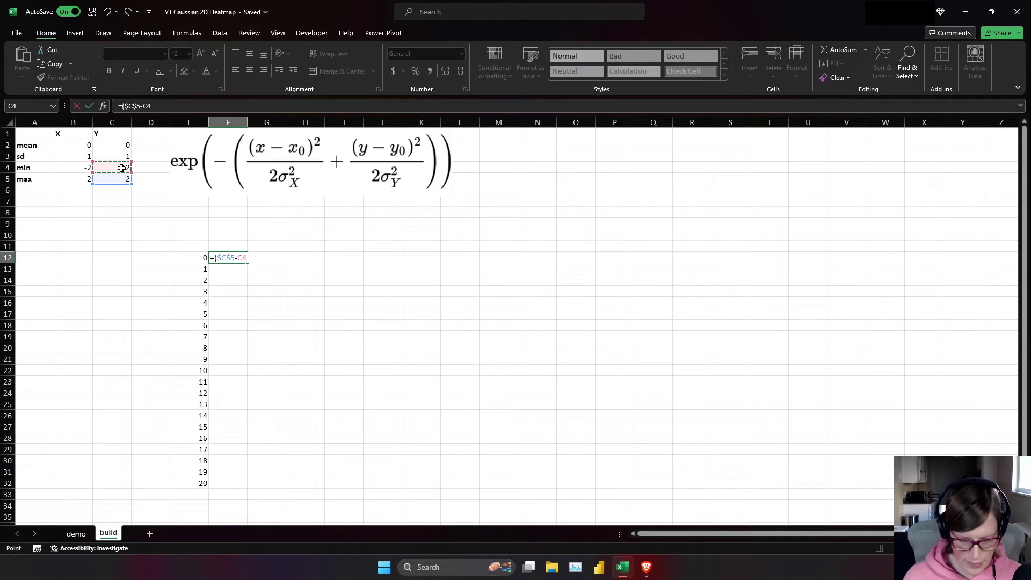
key(F4)
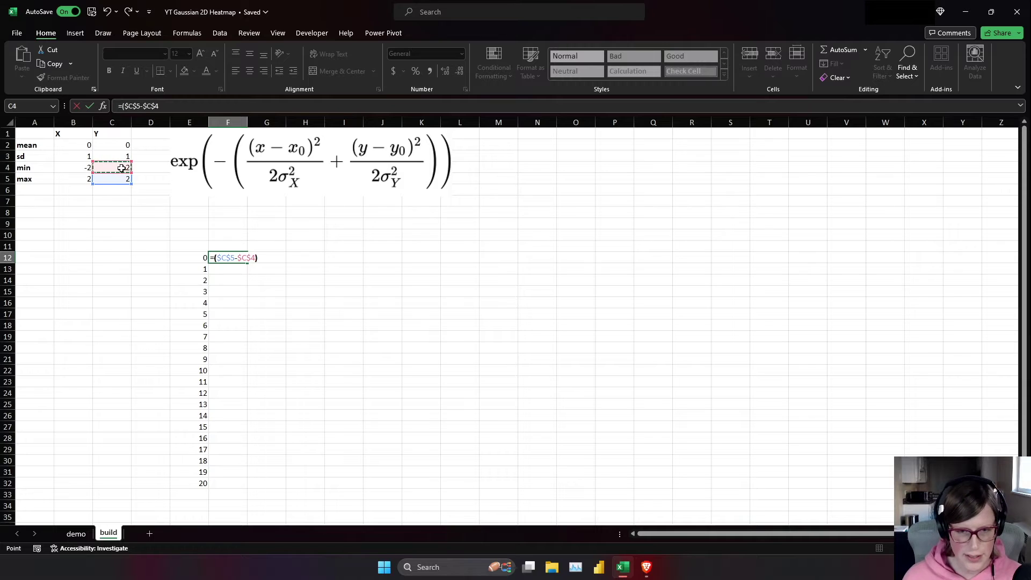
text()/20)
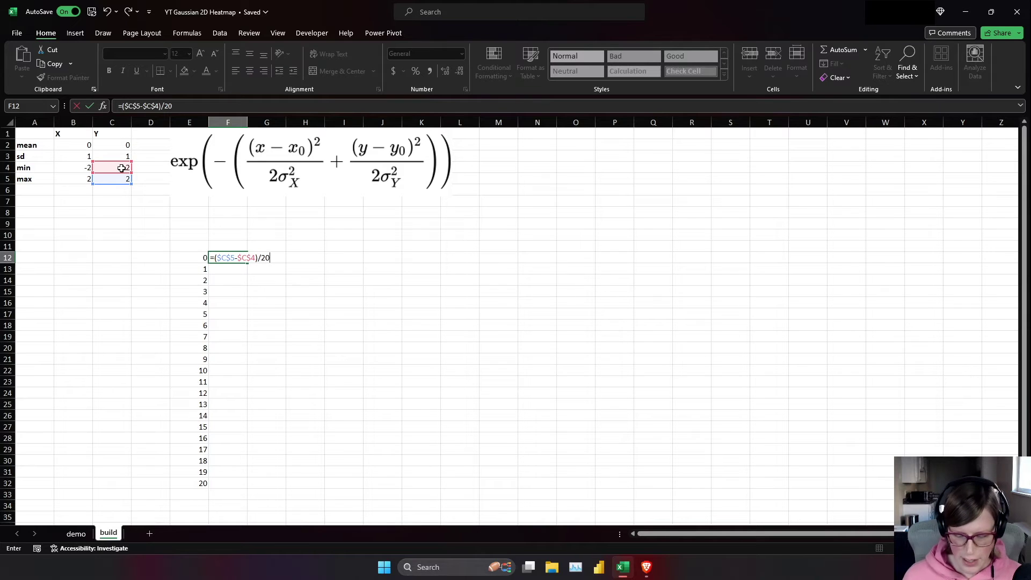
text(*)
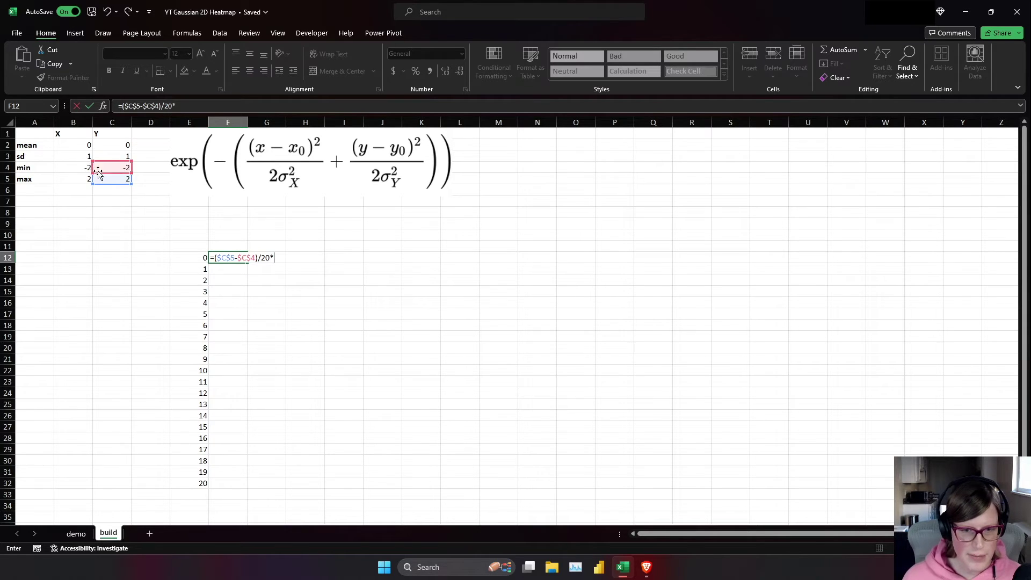
click(193, 255)
text(+)
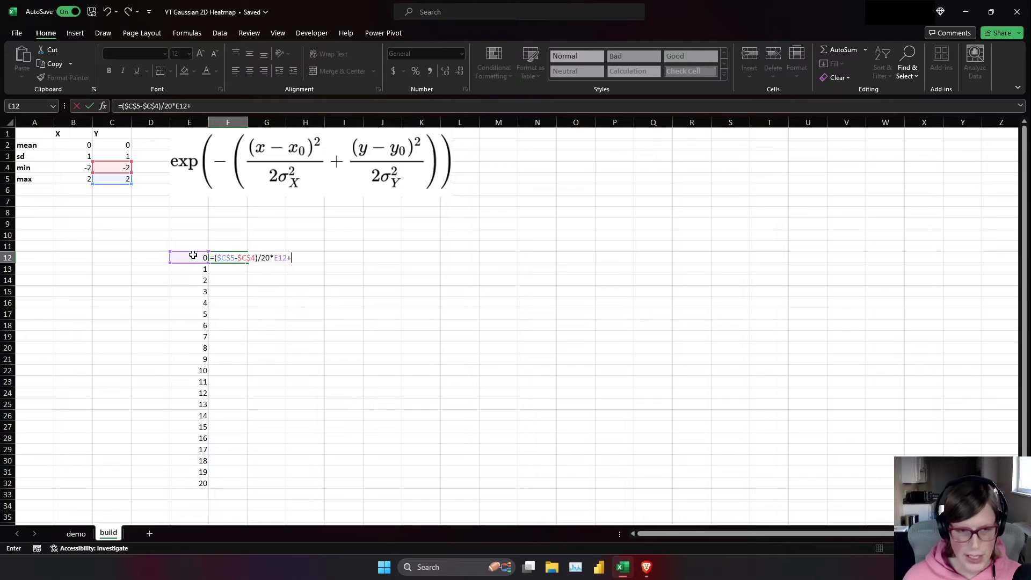
click(117, 166)
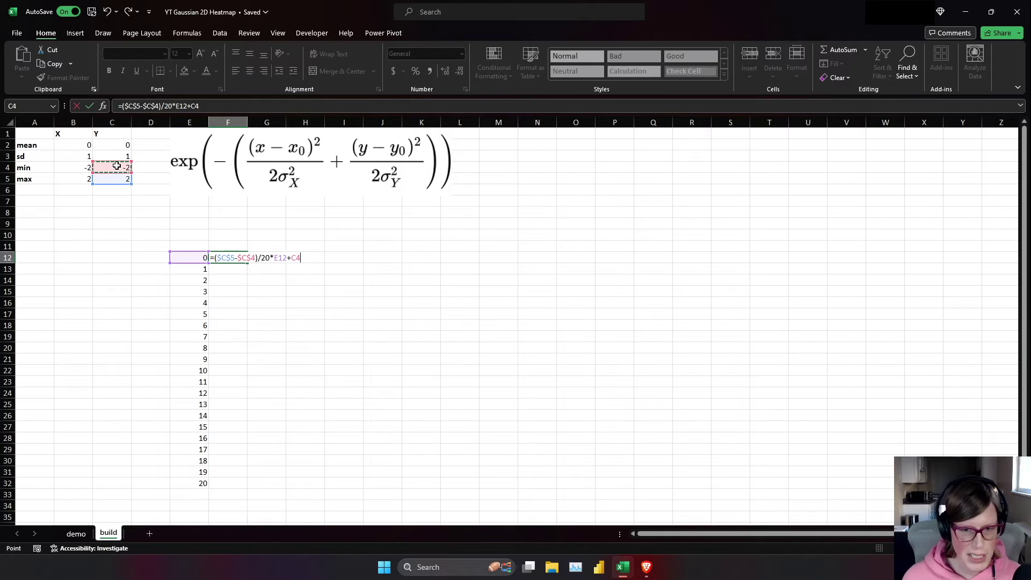
key(F4)
key(Return)
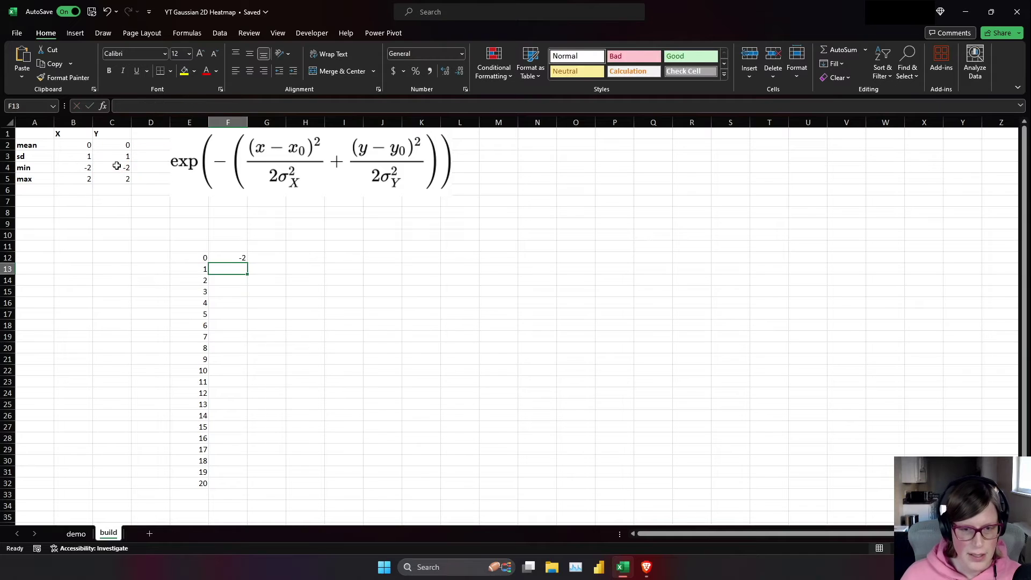
Fill the axis formula down to F32, ending at 2
click(225, 259)
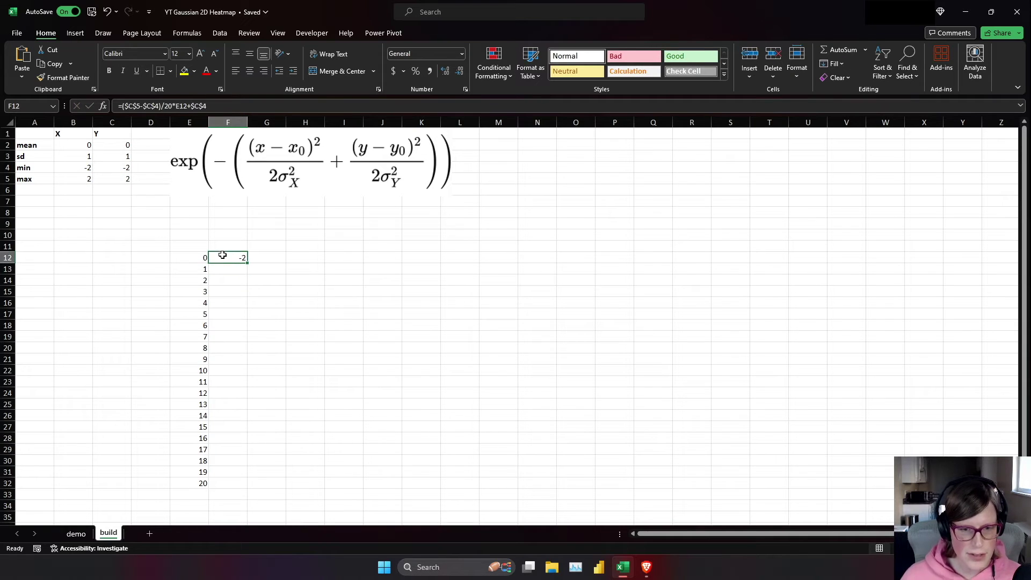
double_click(248, 263)
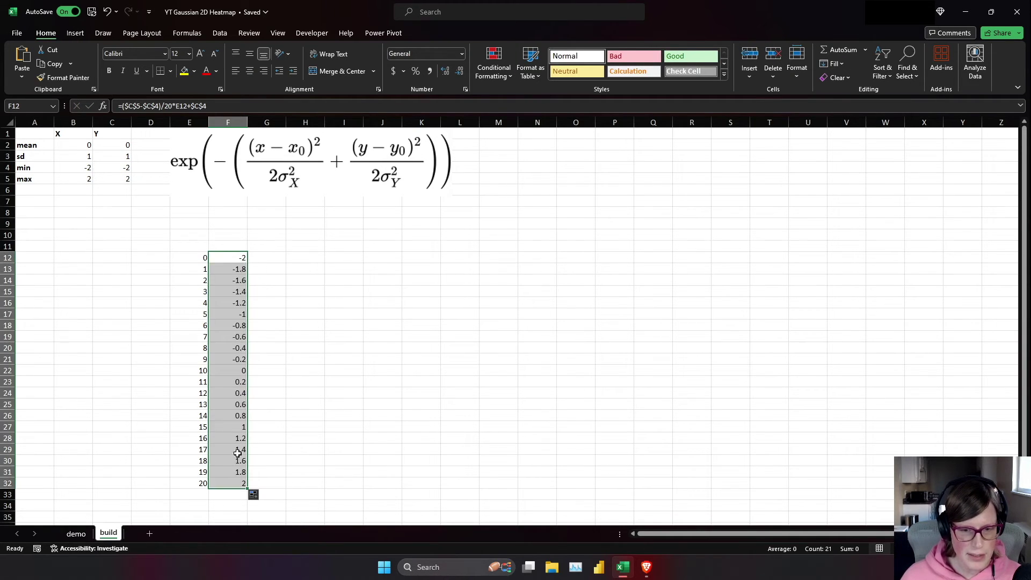
click(238, 479)
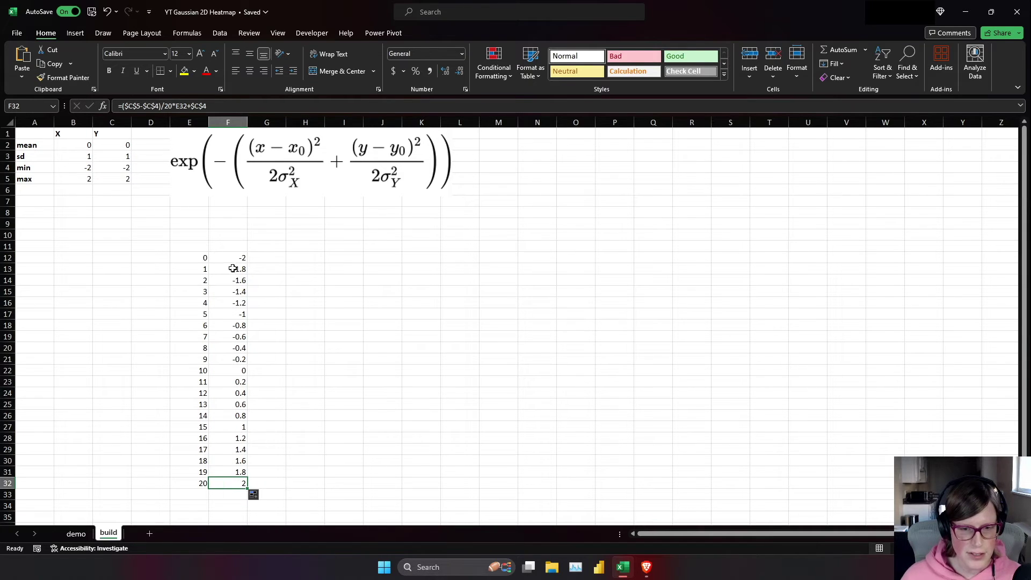
click(258, 236)
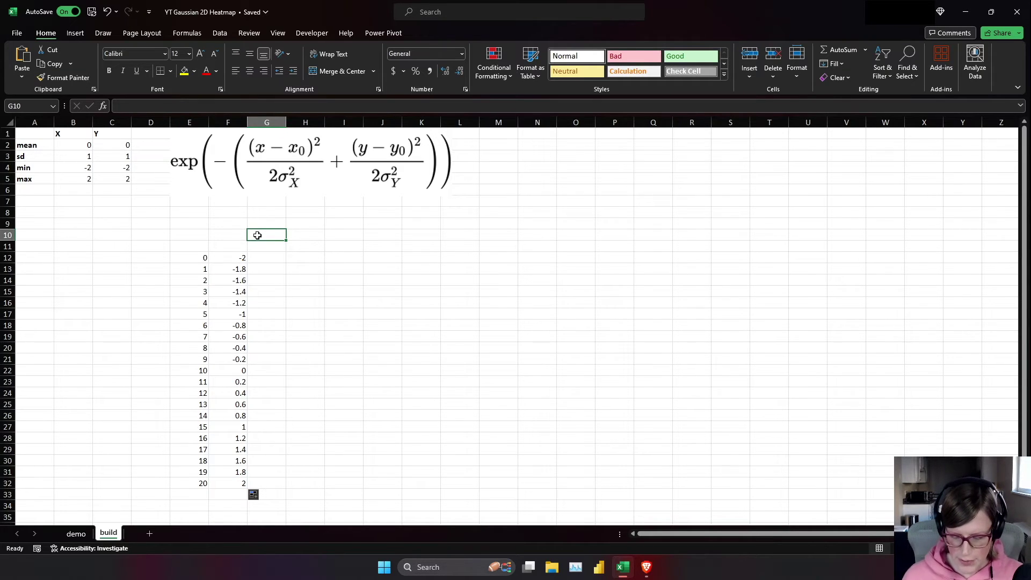
Enter =SEQUENCE(1,21,0,1) in G10 so indices 0–20 spill across row 10
text(=SEQUENCE()
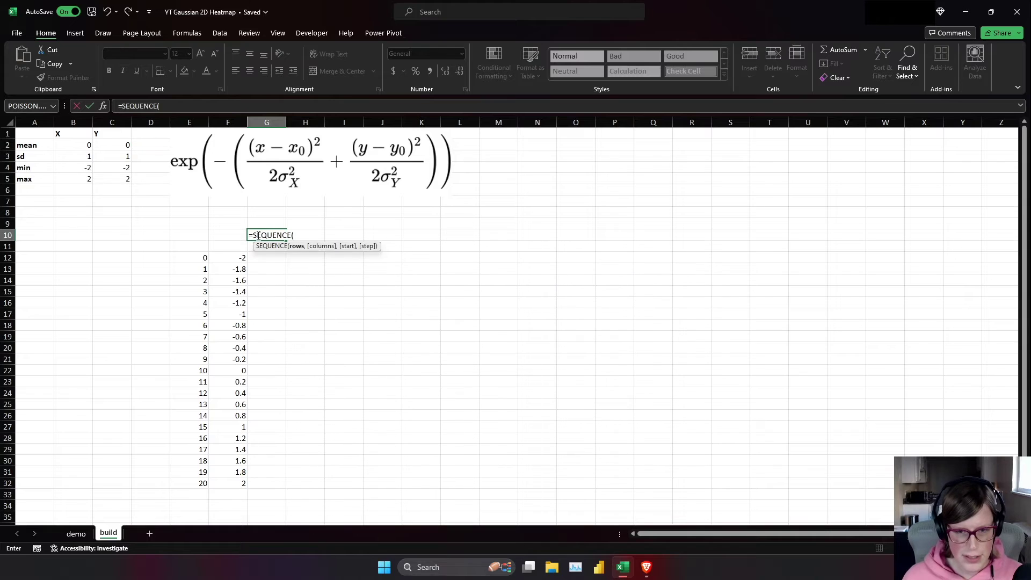
text(1,21,)
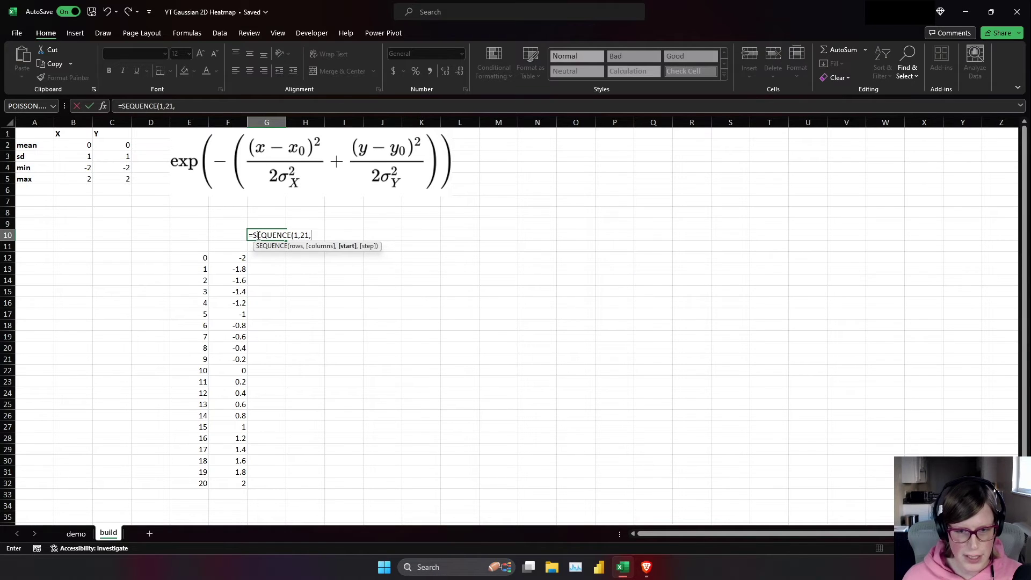
text(0,1))
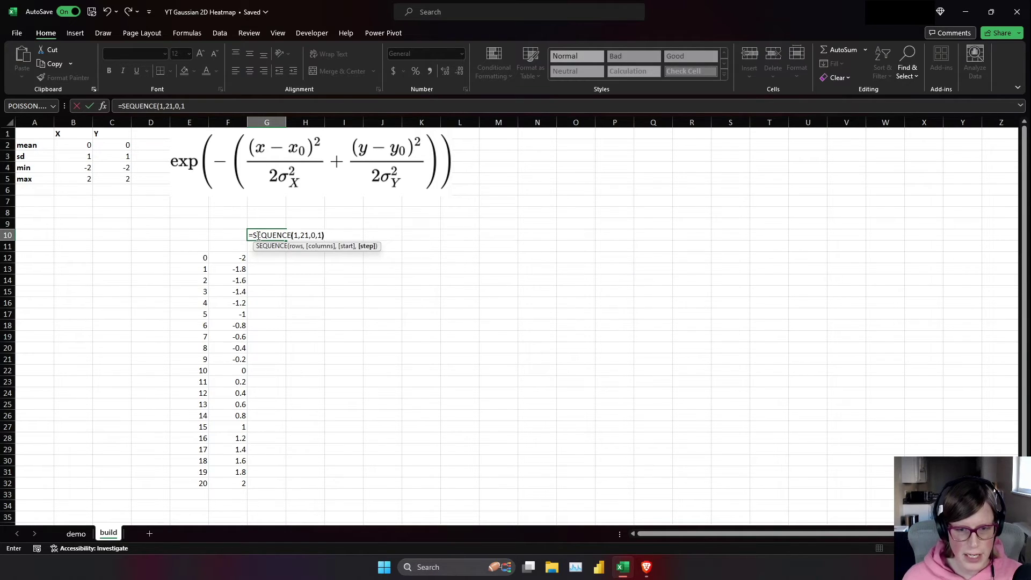
key(Return)
scroll(363, 281, right, 4)
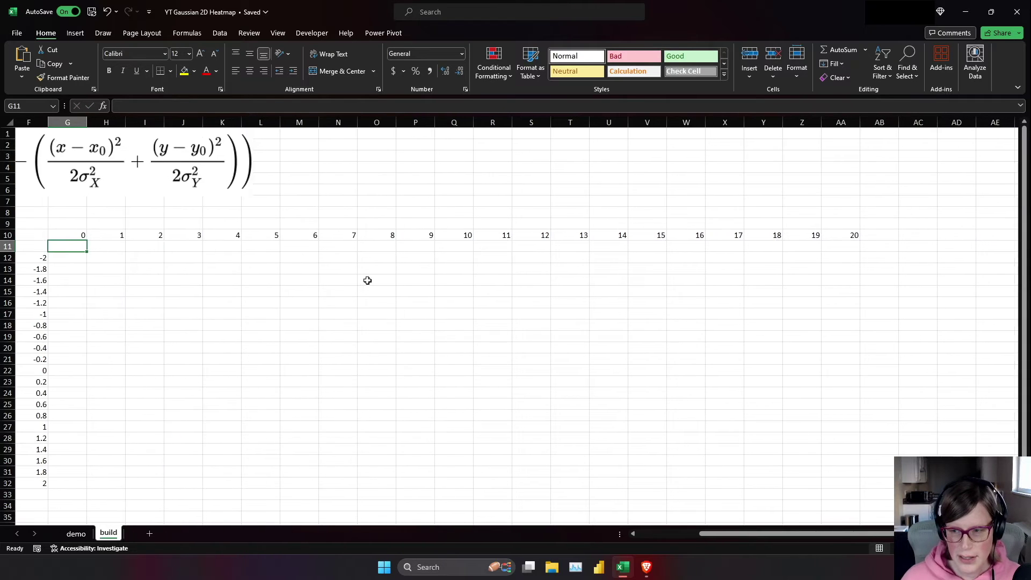
scroll(365, 280, left, 3)
scroll(368, 281, right, 1)
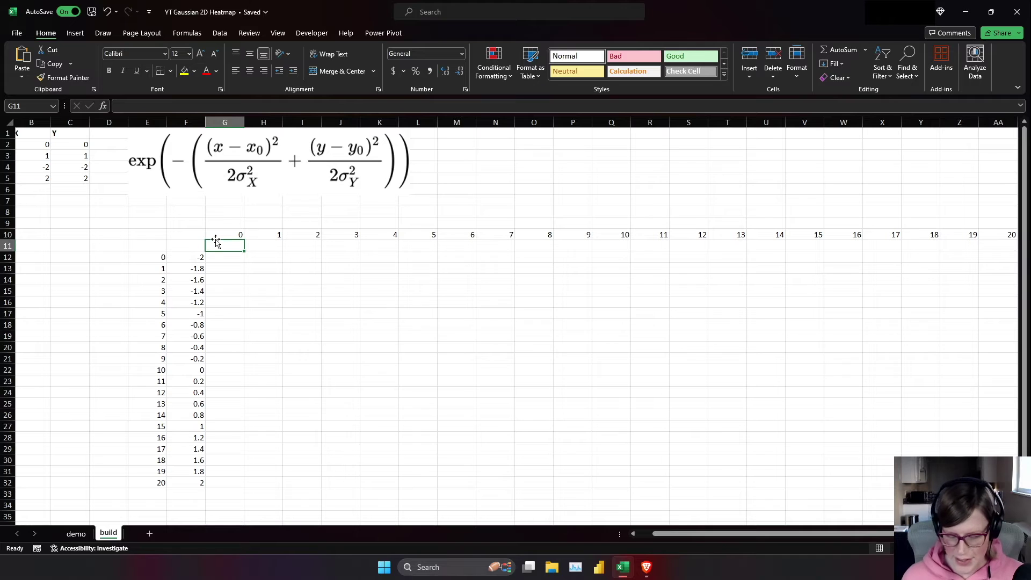
In G11 enter =($B$5-$B$4)/20*G10+$B$4 for the first x value
text(=)
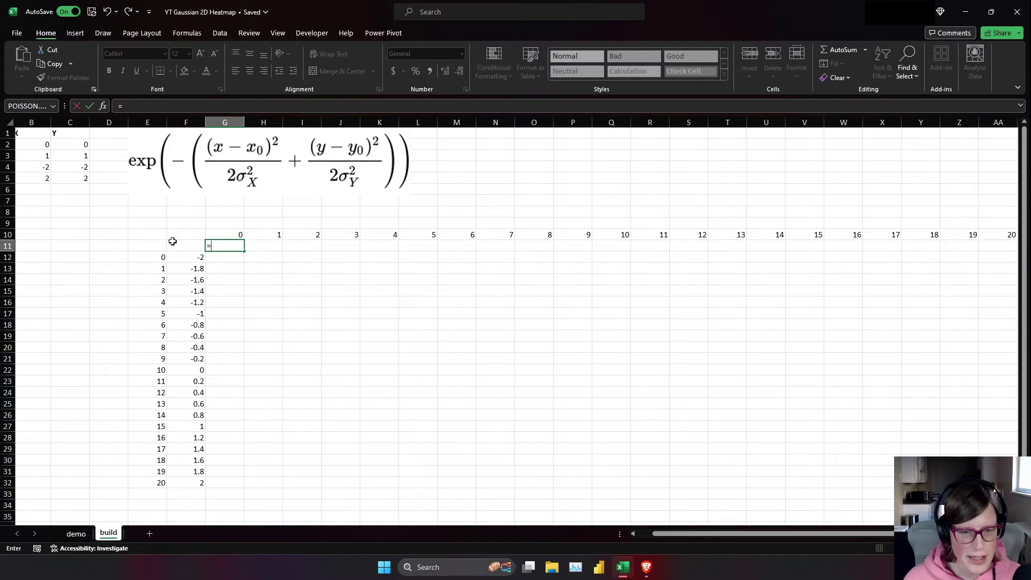
scroll(173, 241, left, 1)
text(()
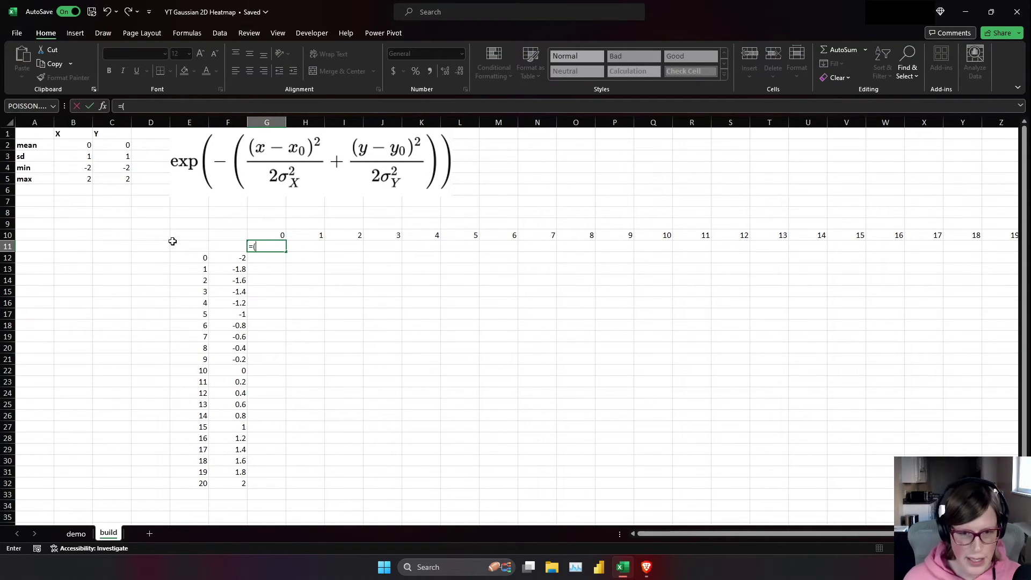
click(88, 180)
key(F4)
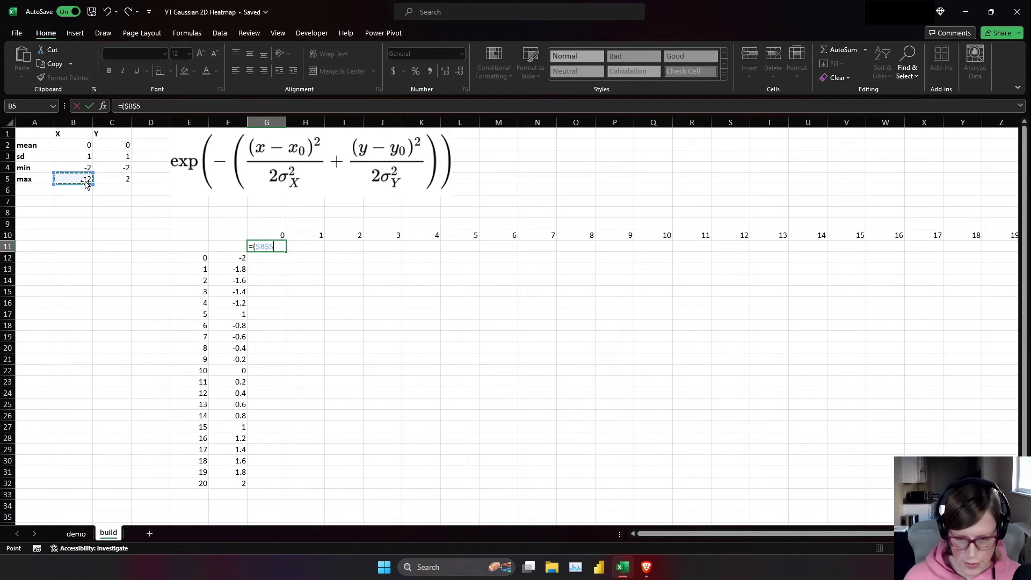
text(-)
click(69, 168)
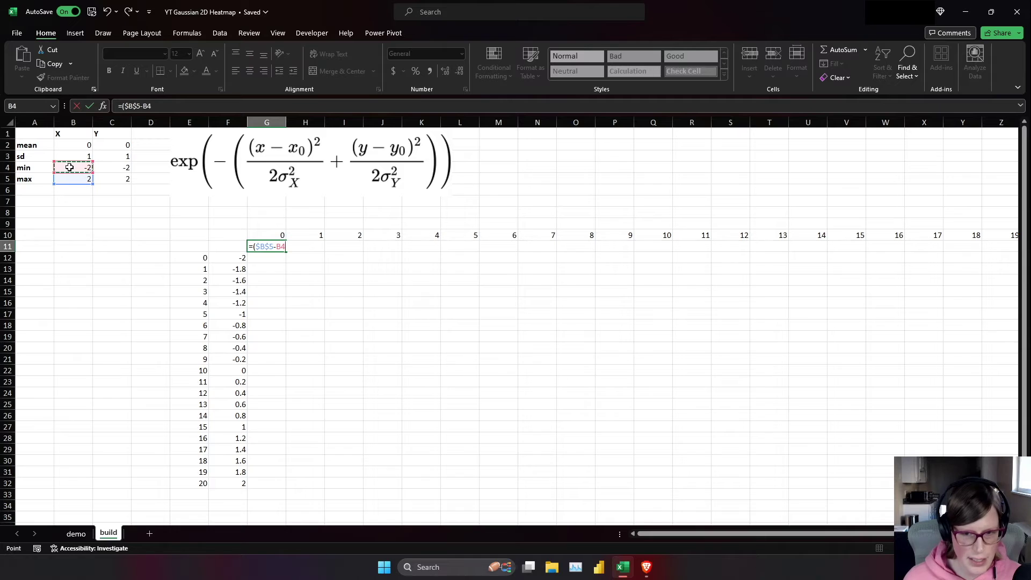
key(F4)
text())
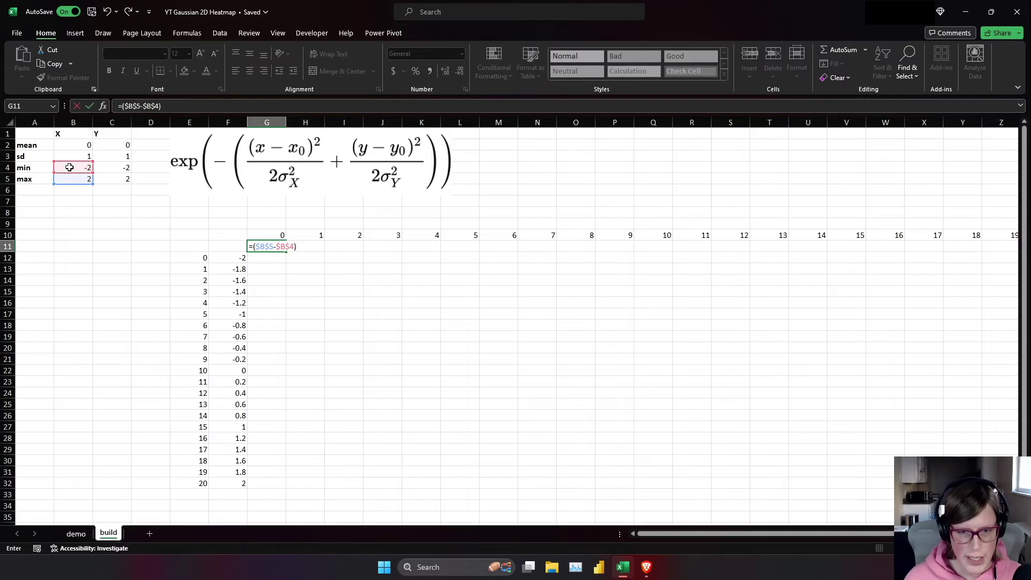
text(/20)
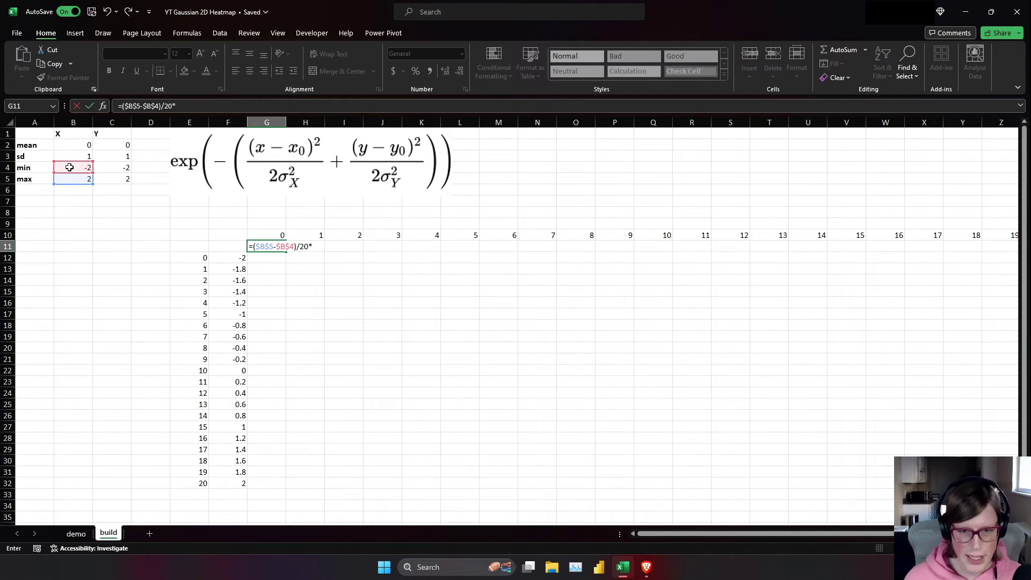
text(*)
click(274, 237)
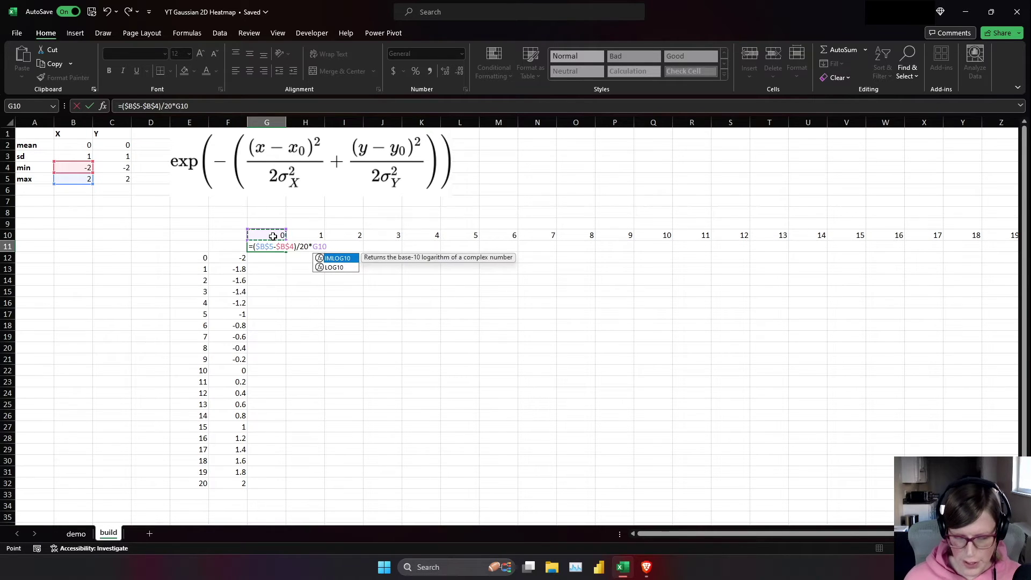
text(+)
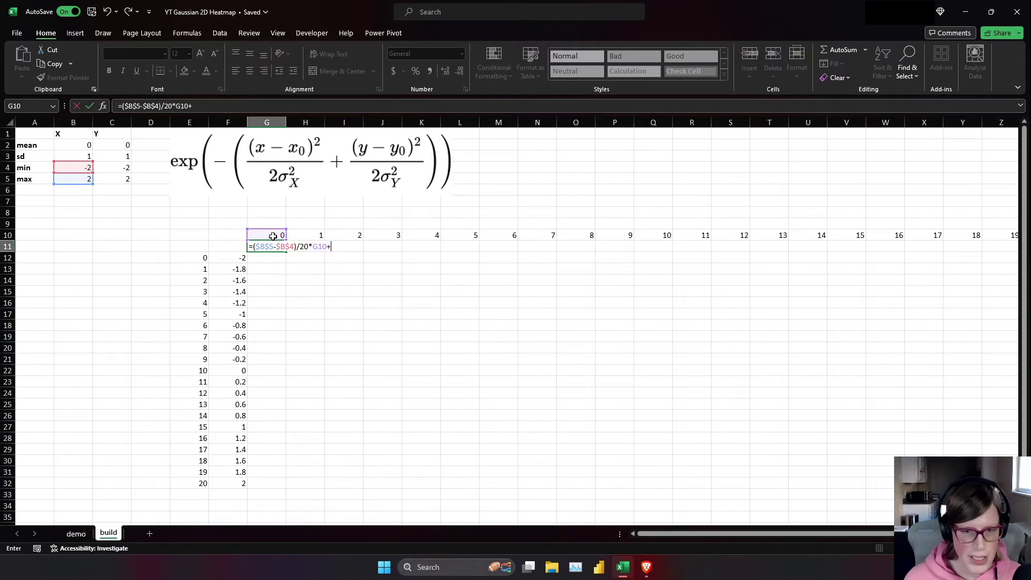
click(83, 167)
key(F4)
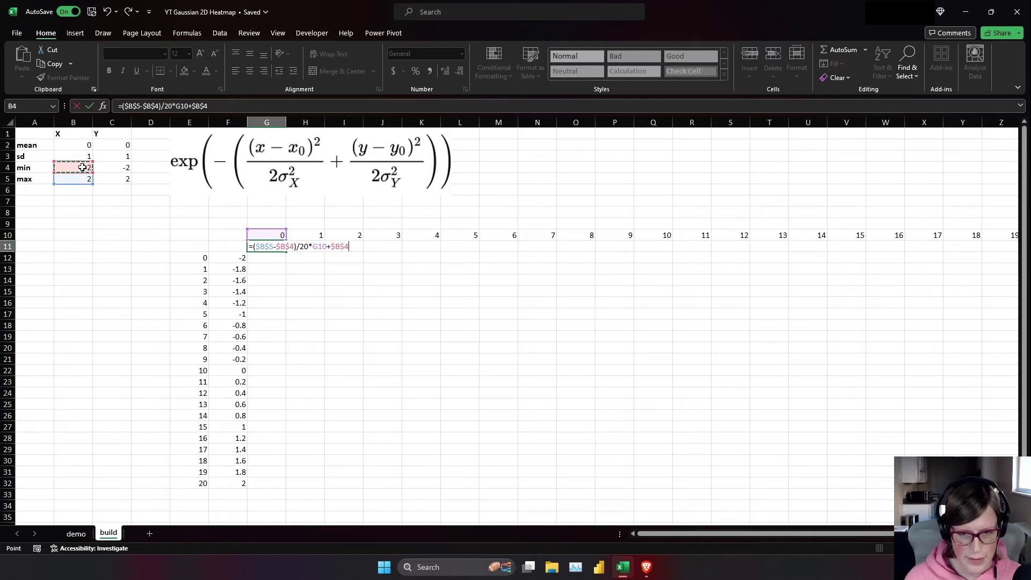
key(Return)
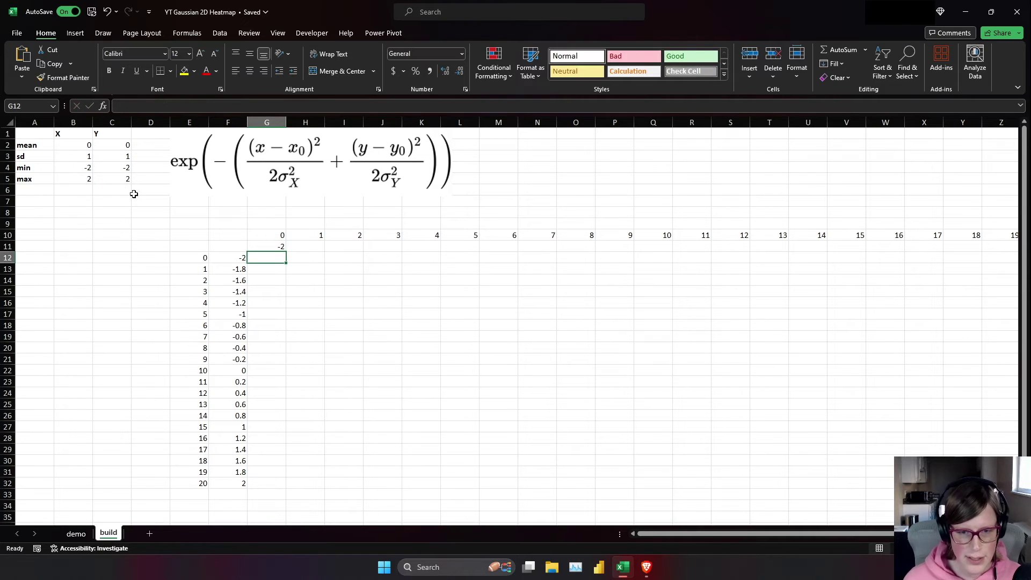
Copy the G11 x-value formula across row 11 to AA11
scroll(283, 239, right, 3)
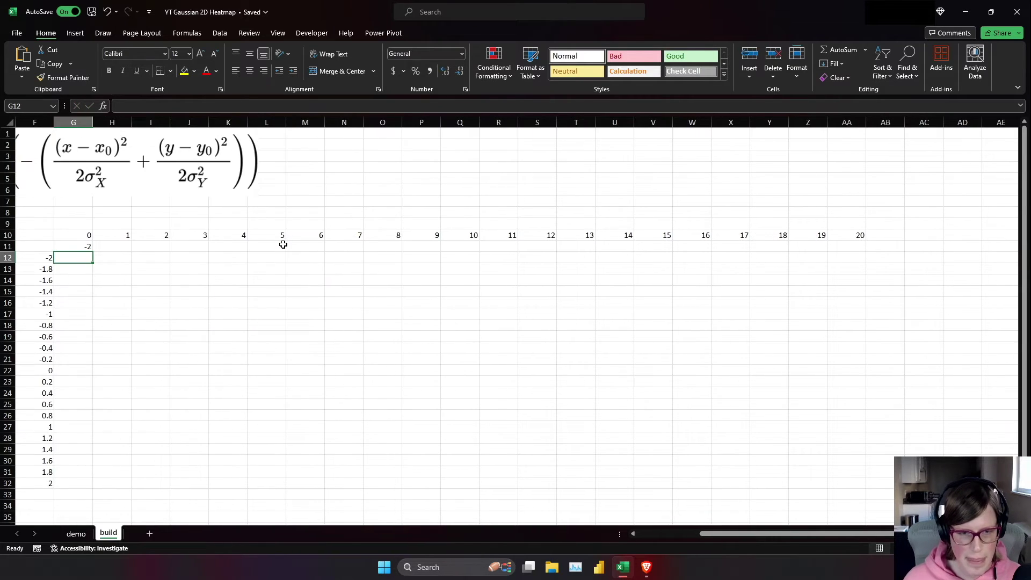
click(78, 247)
drag(93, 252, 862, 248)
scroll(394, 312, left, 3)
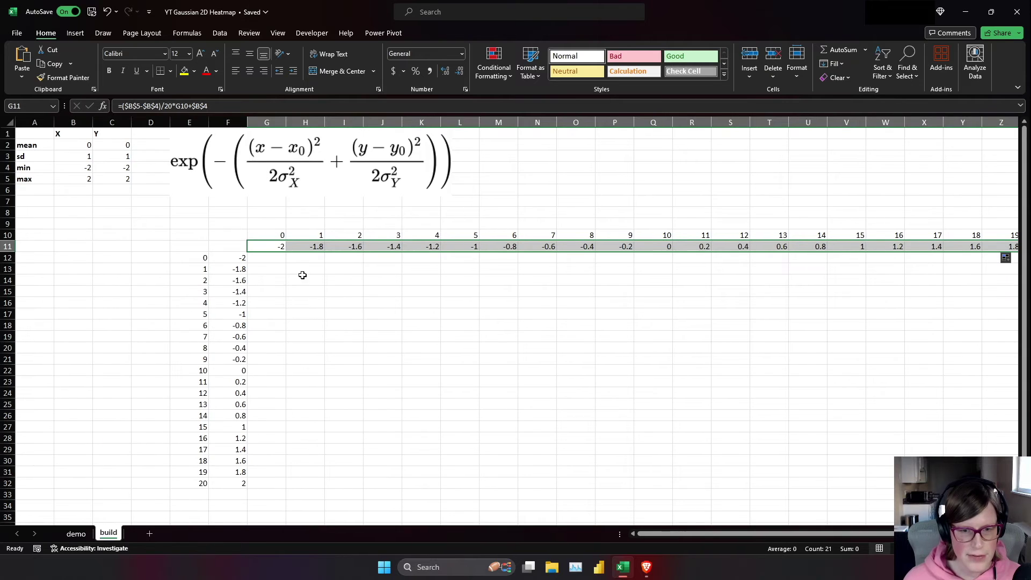
click(285, 259)
click(298, 170)
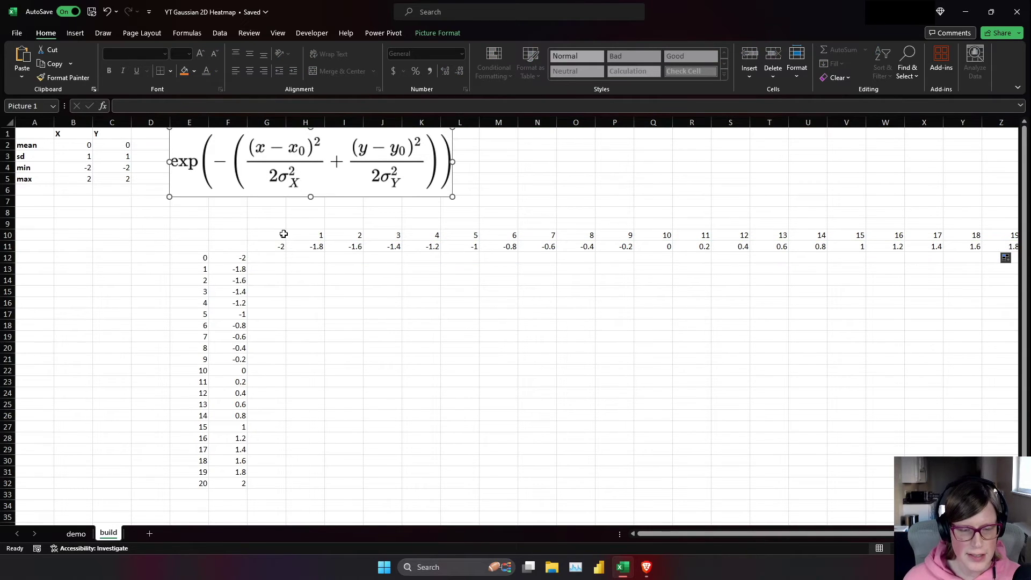
click(272, 259)
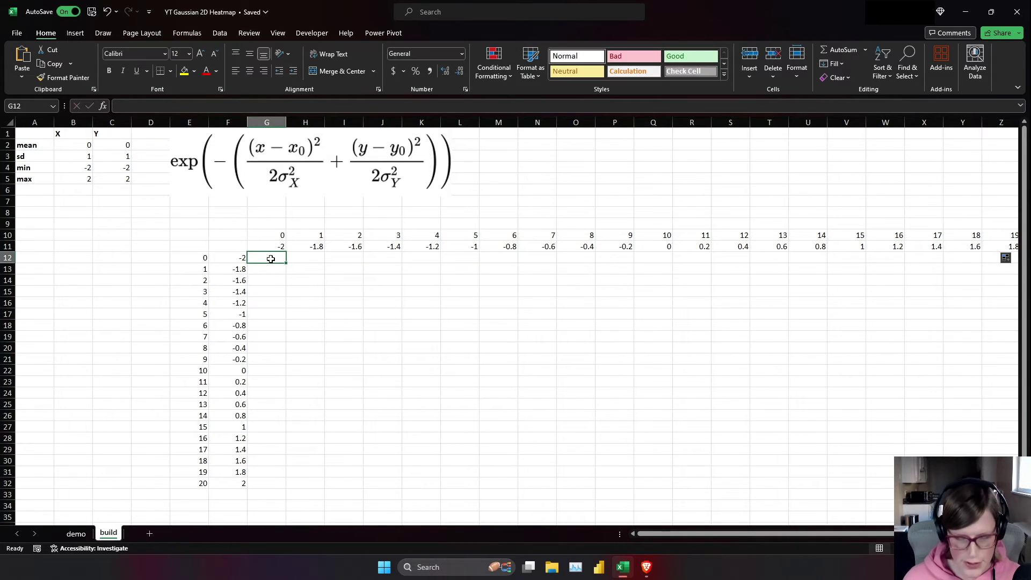
Type G12's formula up to =EXP(-((G$11-$B$2)^2/2/$B$3^2+(F12, completing the x term
text(=EXP(-(()
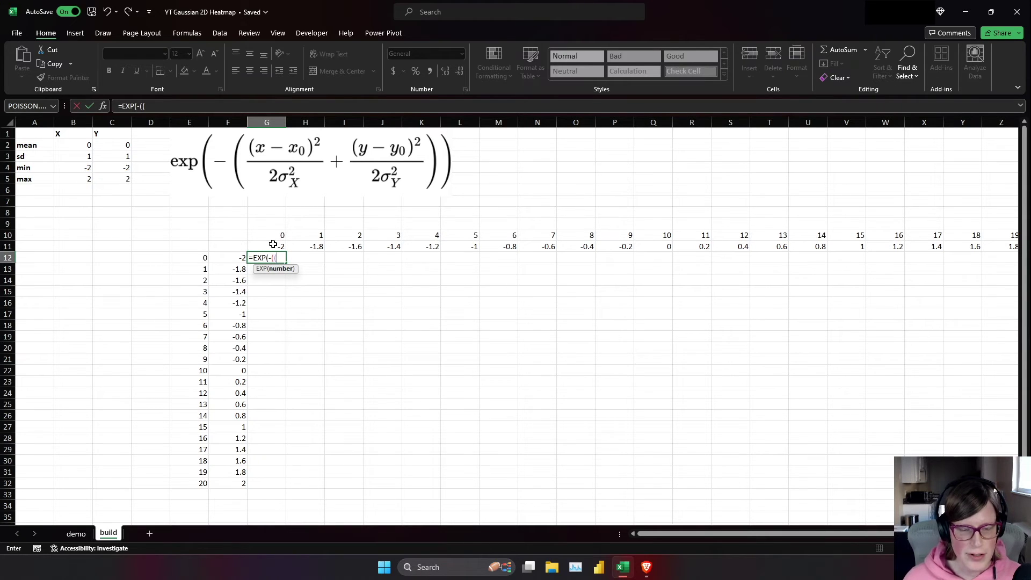
click(273, 244)
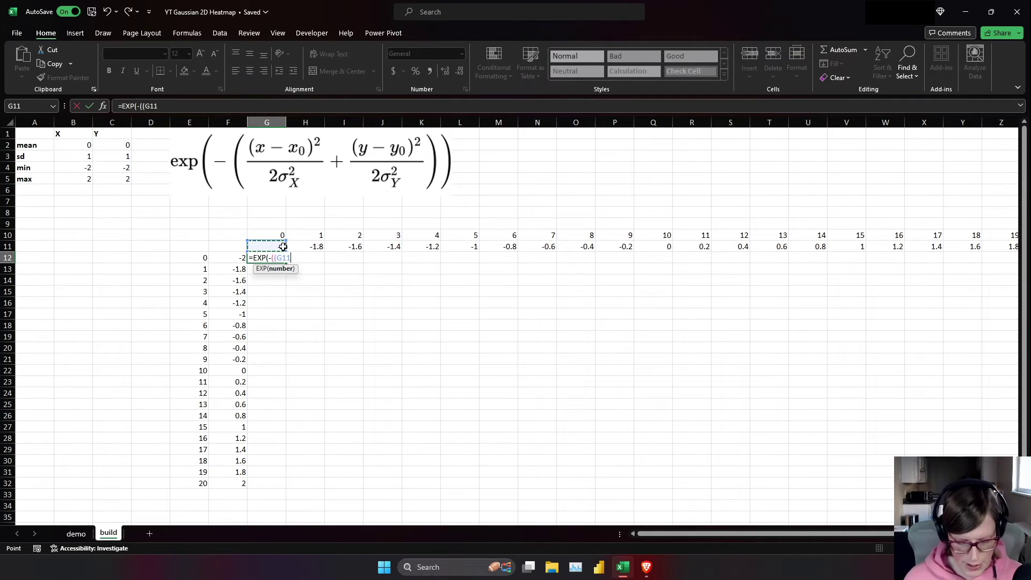
key(F4)
key(F4)
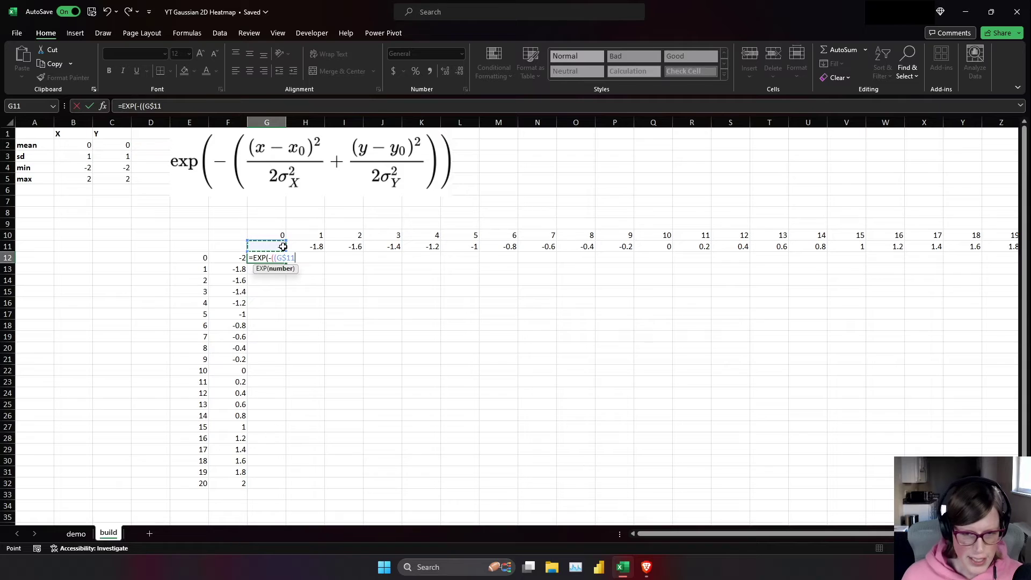
text(-)
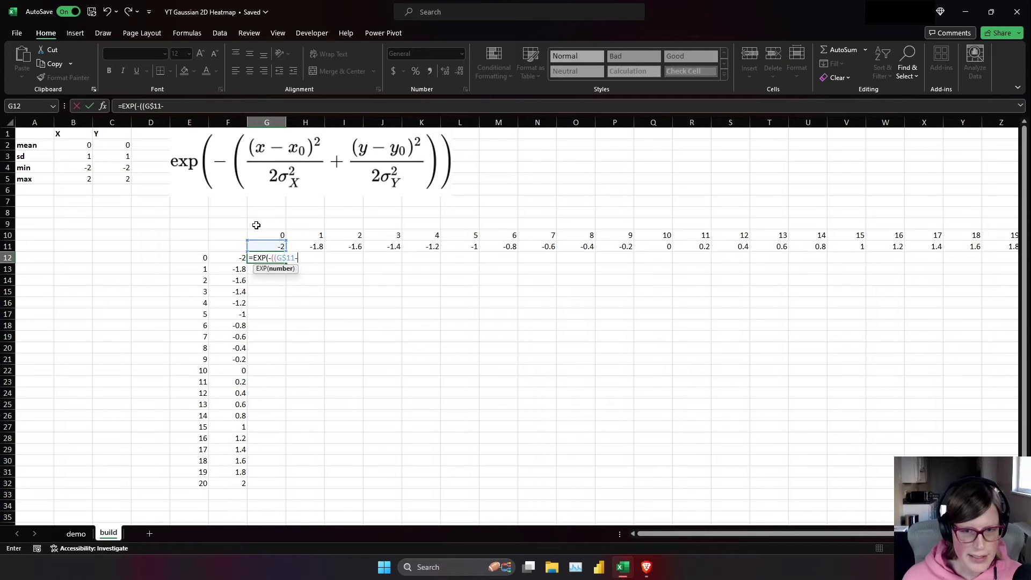
click(79, 145)
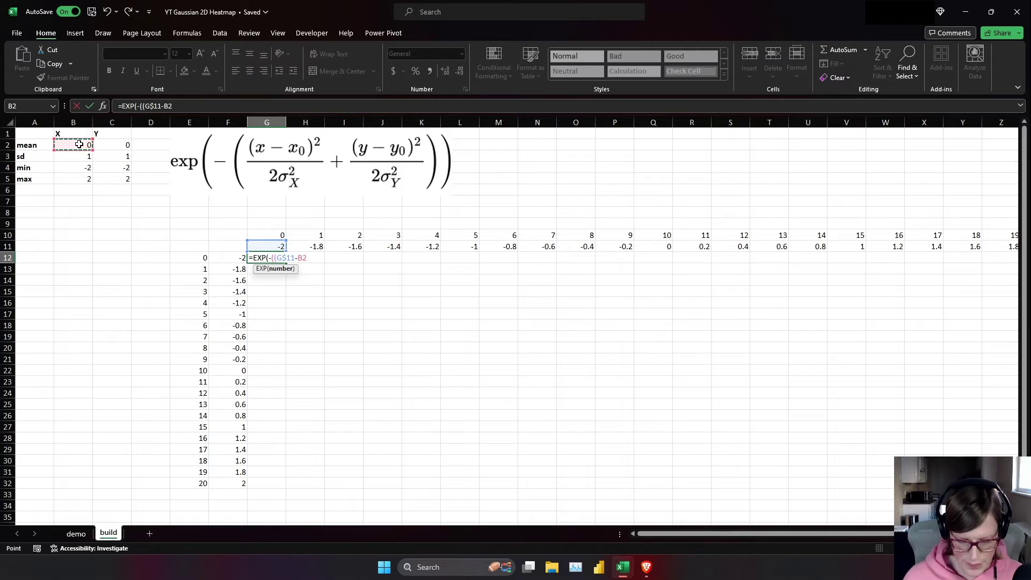
key(F4)
text())
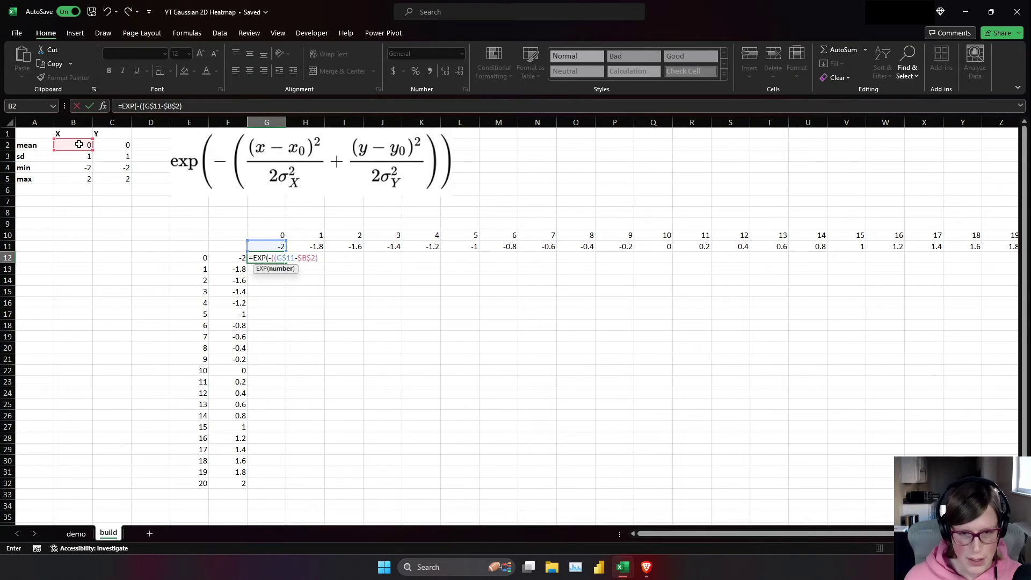
text(^2)
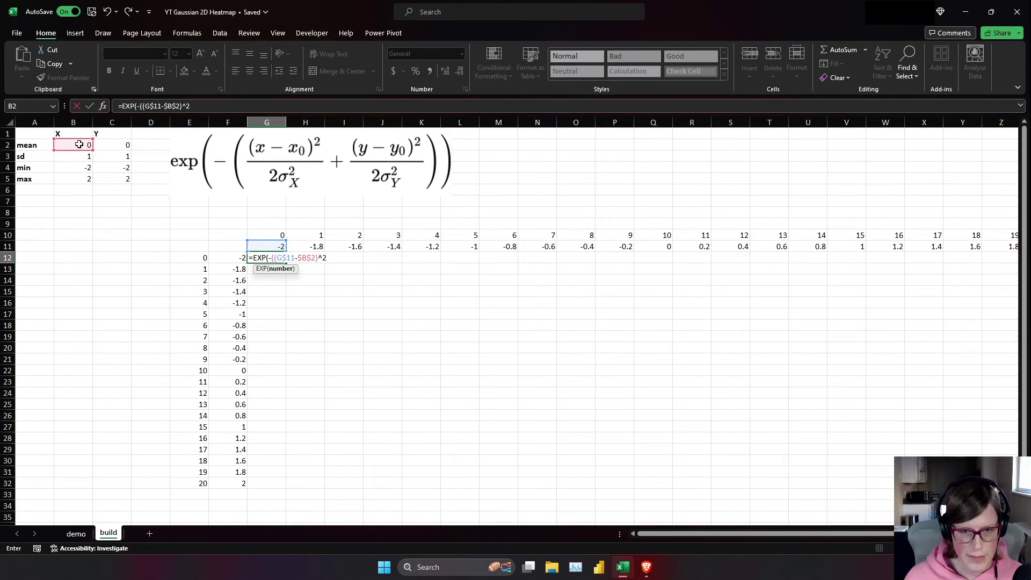
text(/2/)
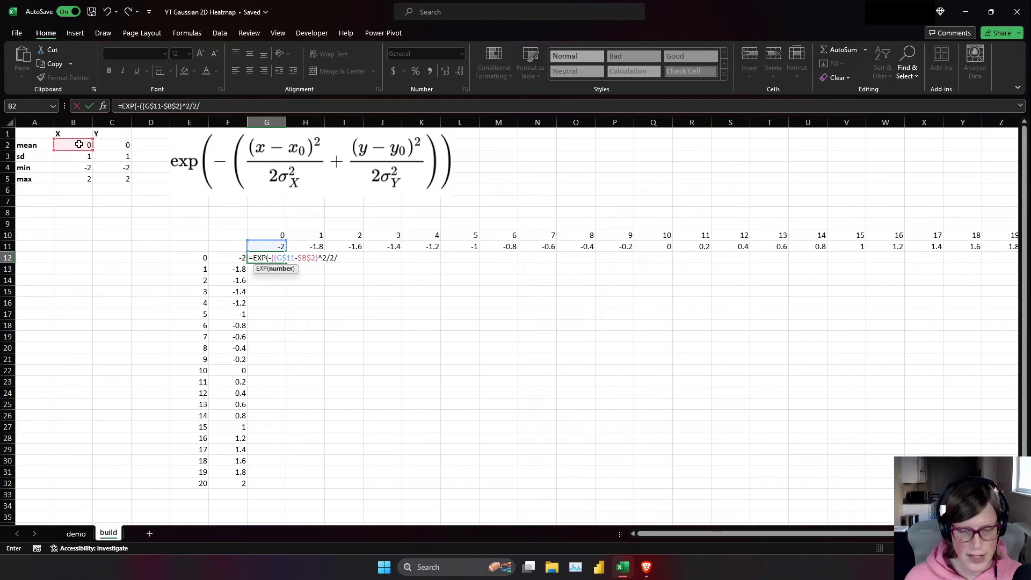
click(75, 156)
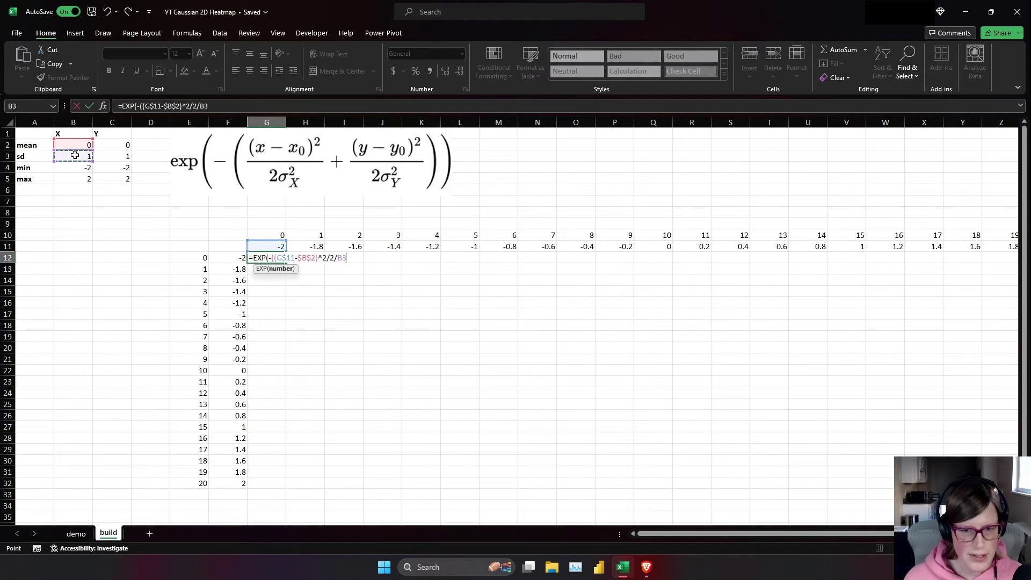
key(F4)
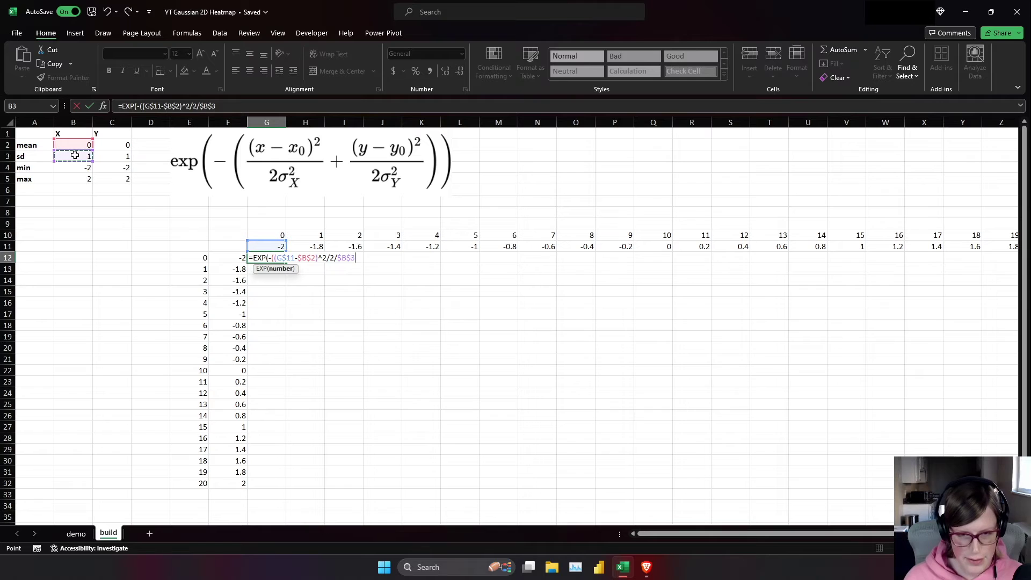
text(^2+()
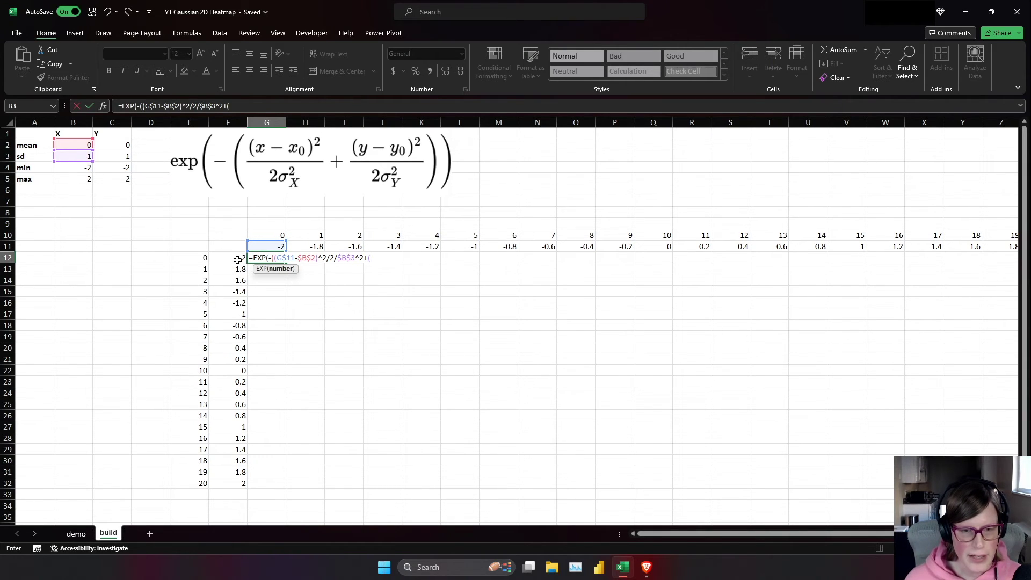
click(237, 260)
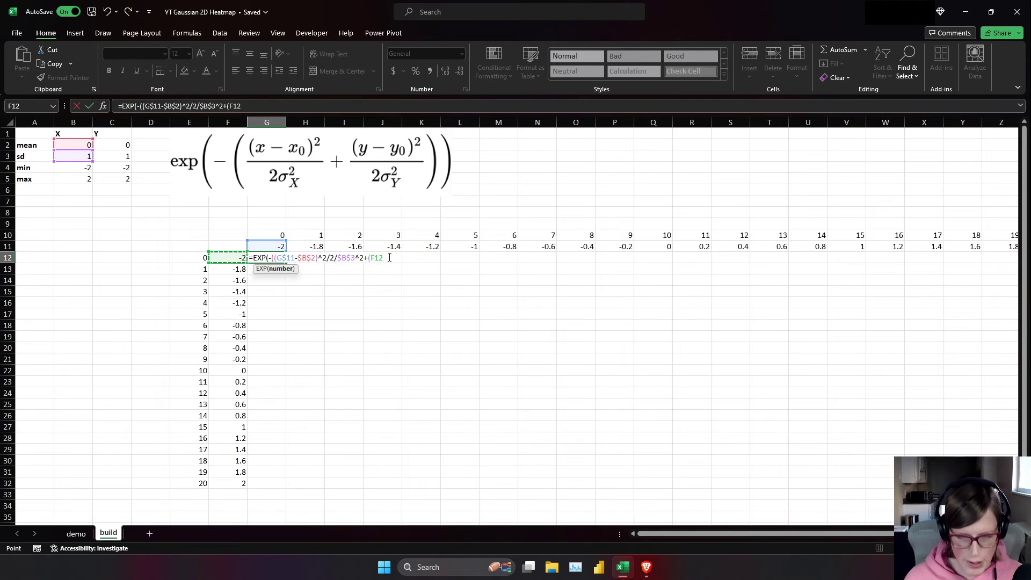
Finish the y term with $F12-$C$2 squared over 2·$C$3^2, so G12 returns 0.018316
key(F4)
key(F4)
key(F4)
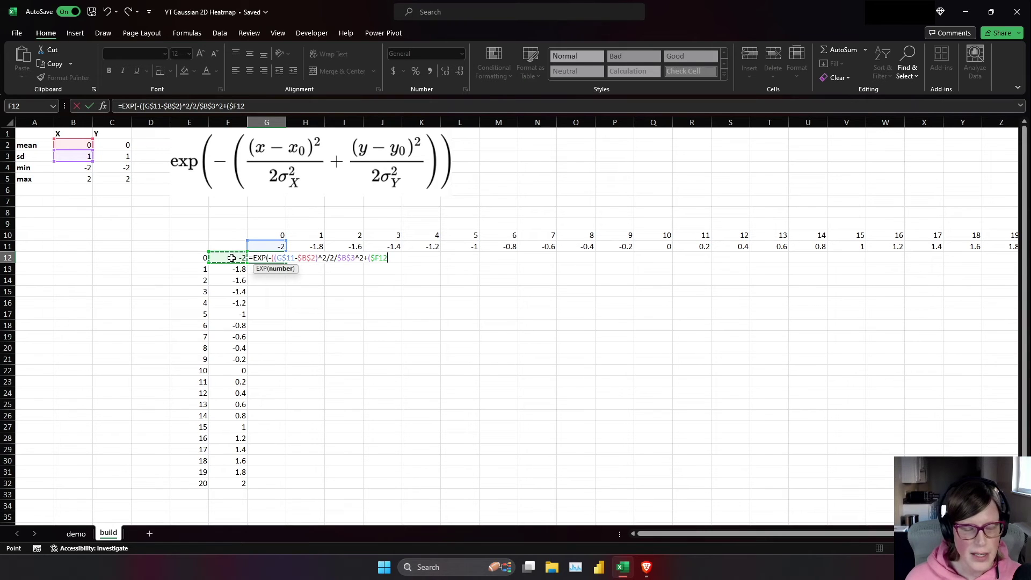
text(-)
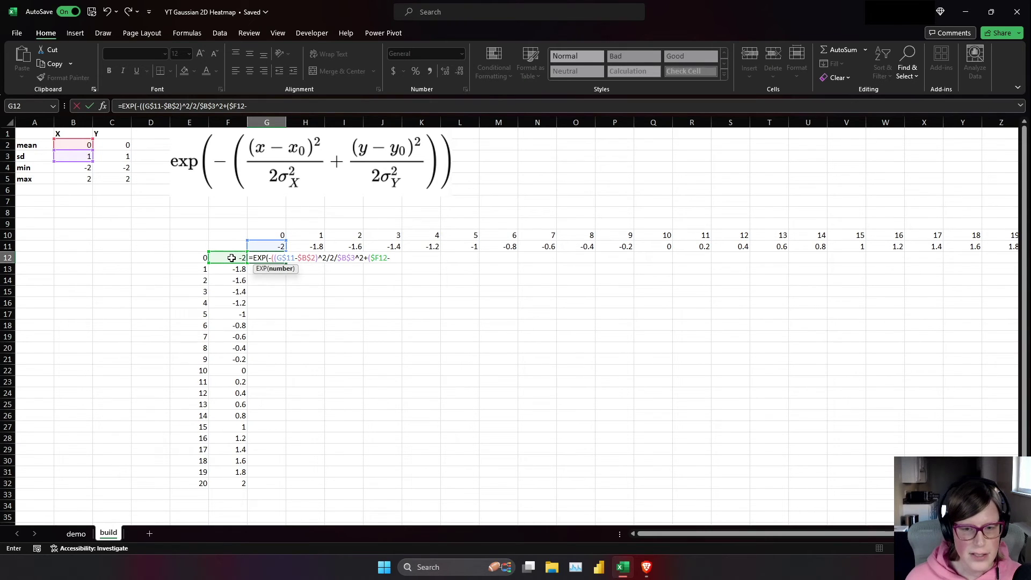
click(124, 145)
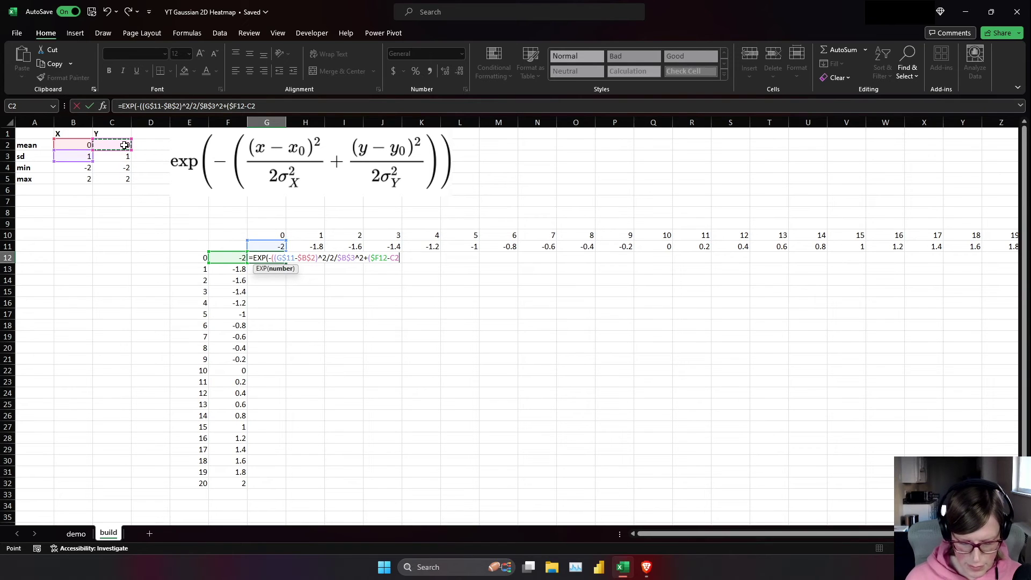
key(F4)
text()^2/2/)
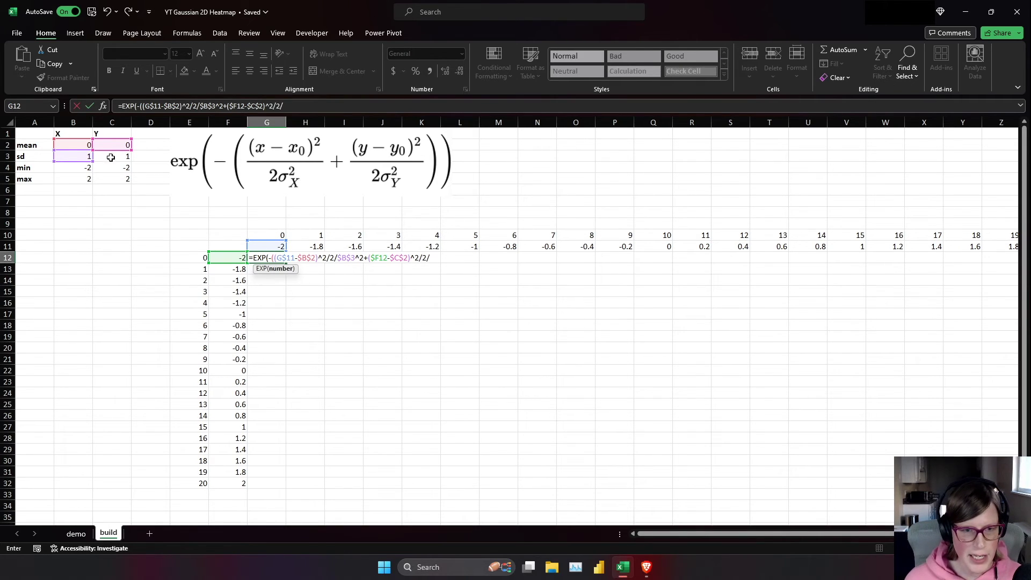
click(111, 156)
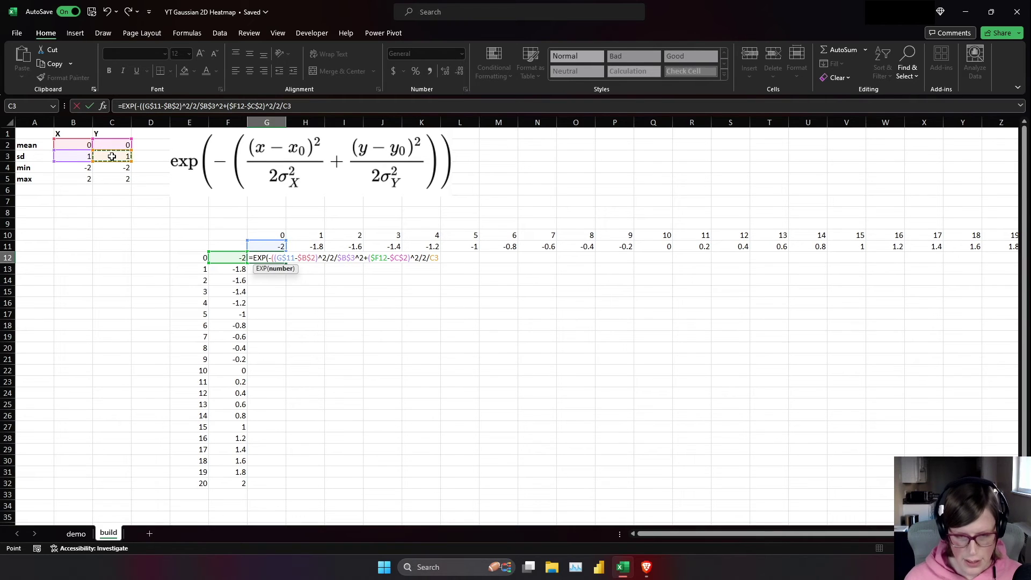
key(F4)
text(^)
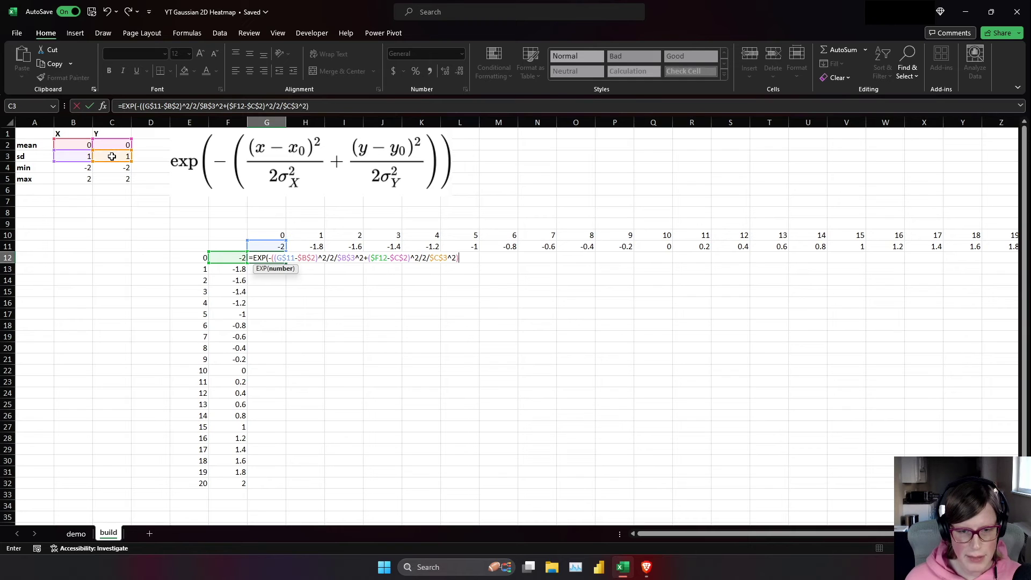
text(2)))
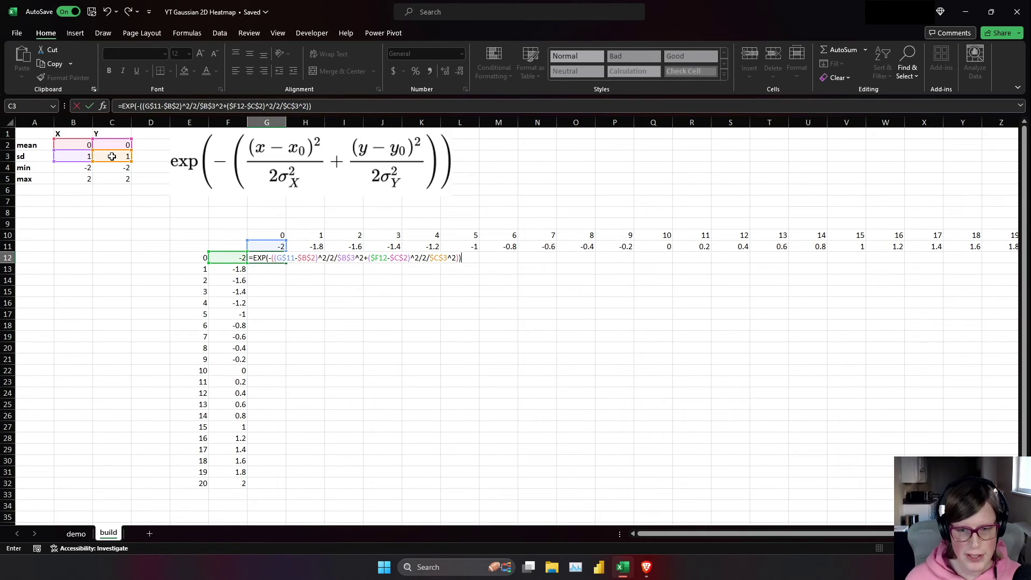
key(Return)
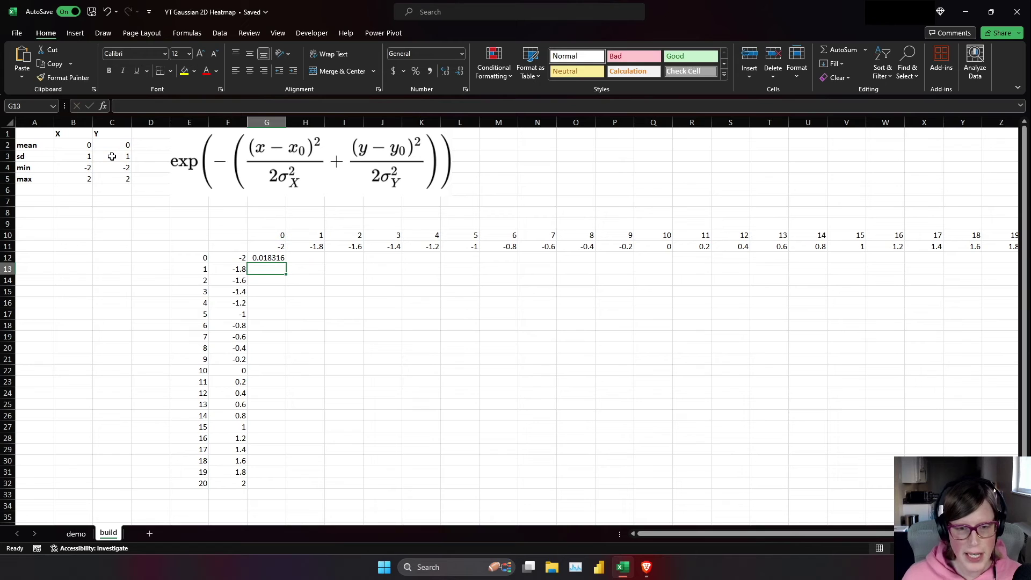
Copy the G12 formula across to AA12 and down to row 32, peaking at 1 in Q22
click(279, 259)
scroll(349, 284, right, 1)
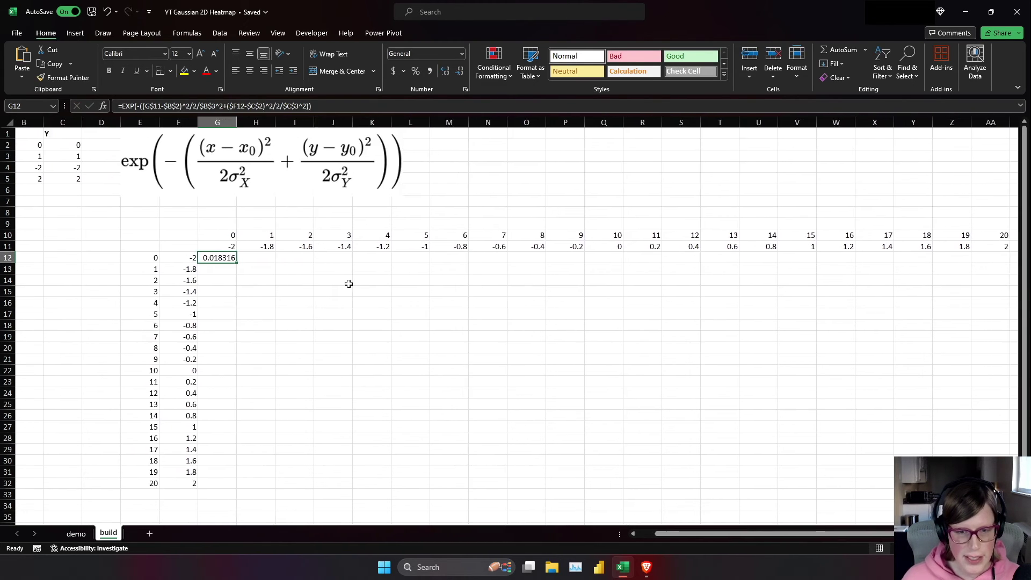
scroll(348, 284, right, 3)
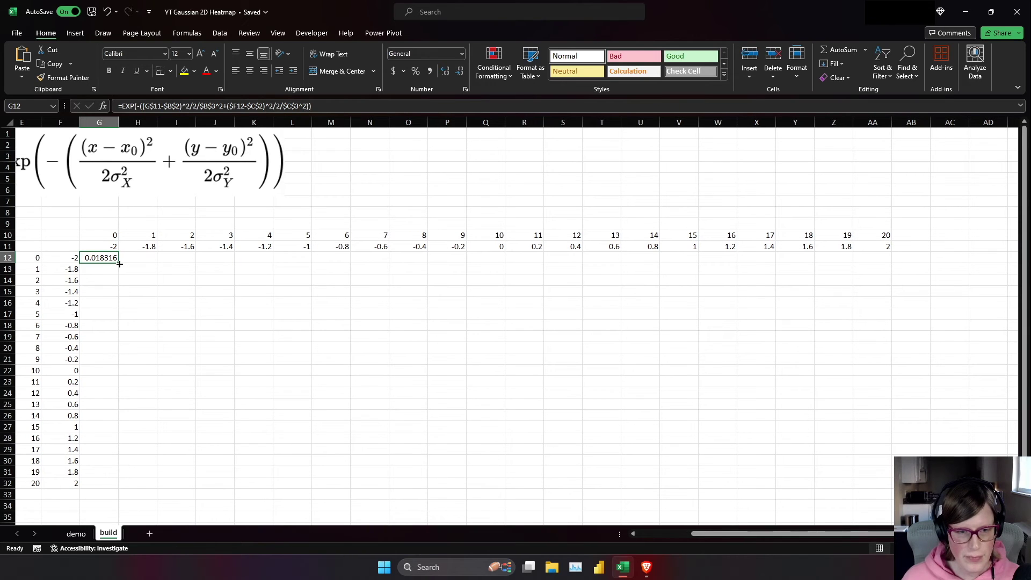
drag(120, 265, 878, 263)
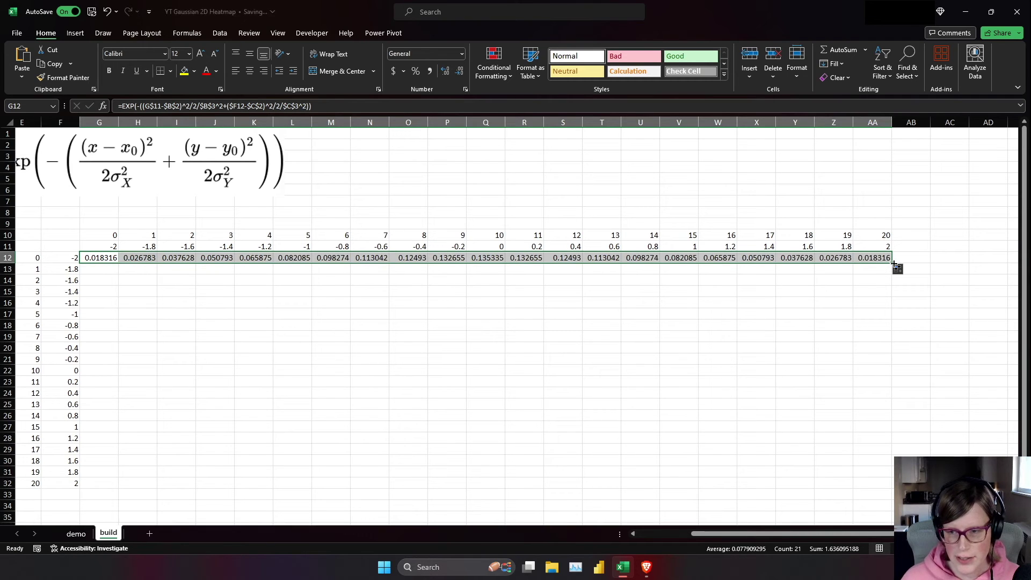
double_click(893, 263)
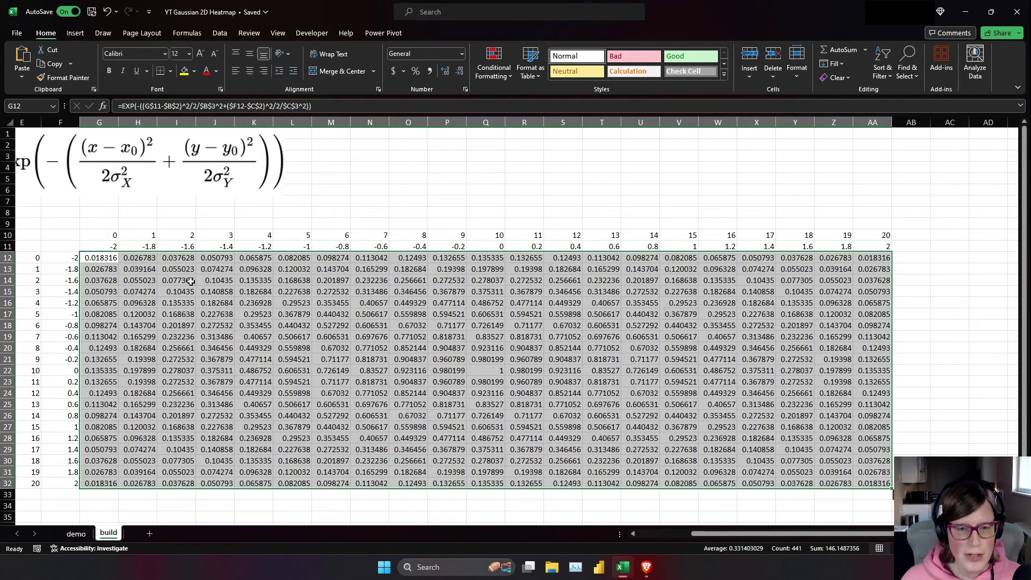
click(486, 371)
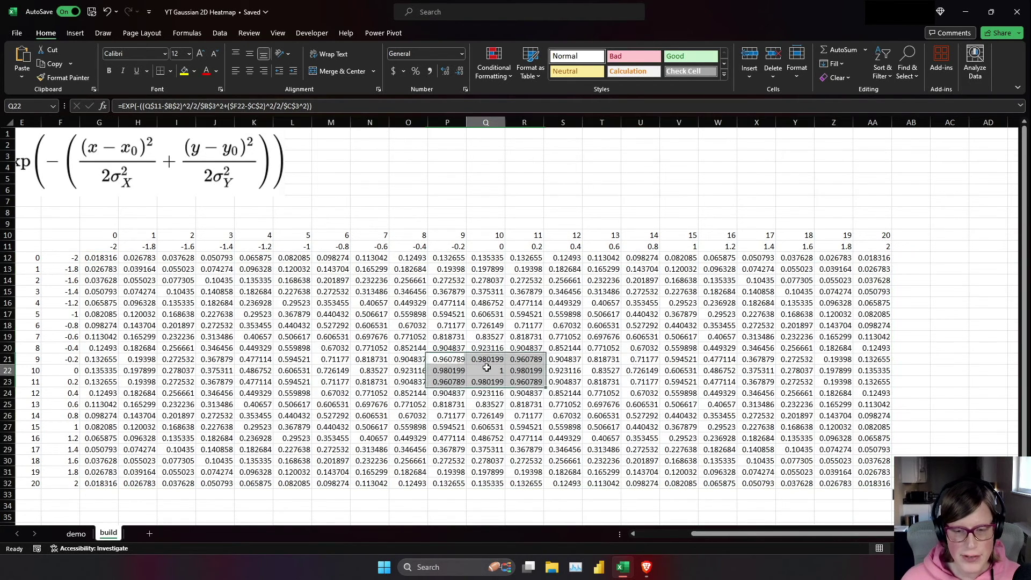
click(103, 260)
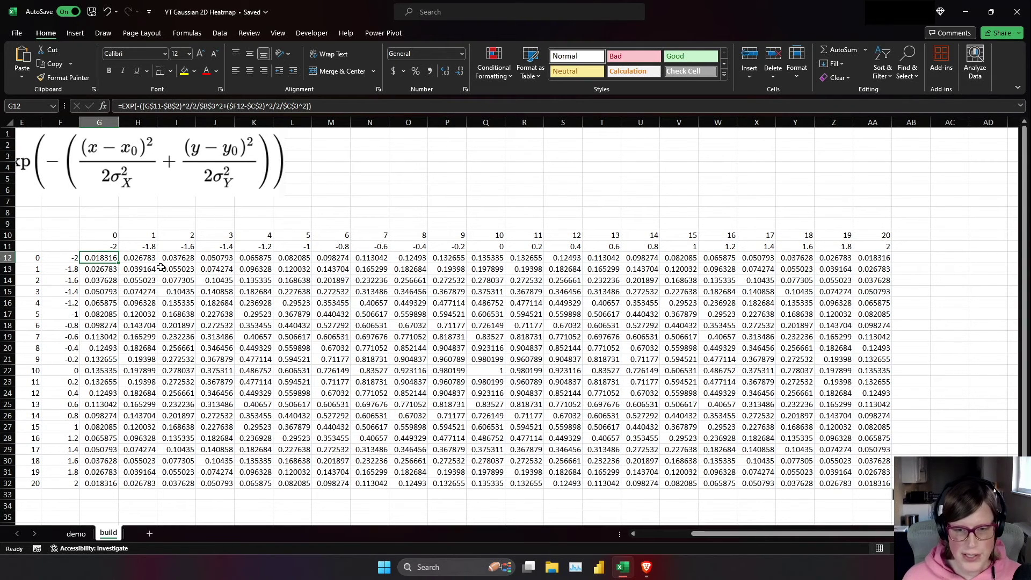
After checking the demo sheet, format the build sheet's grid G12:AA32 as Number with two decimals
click(76, 534)
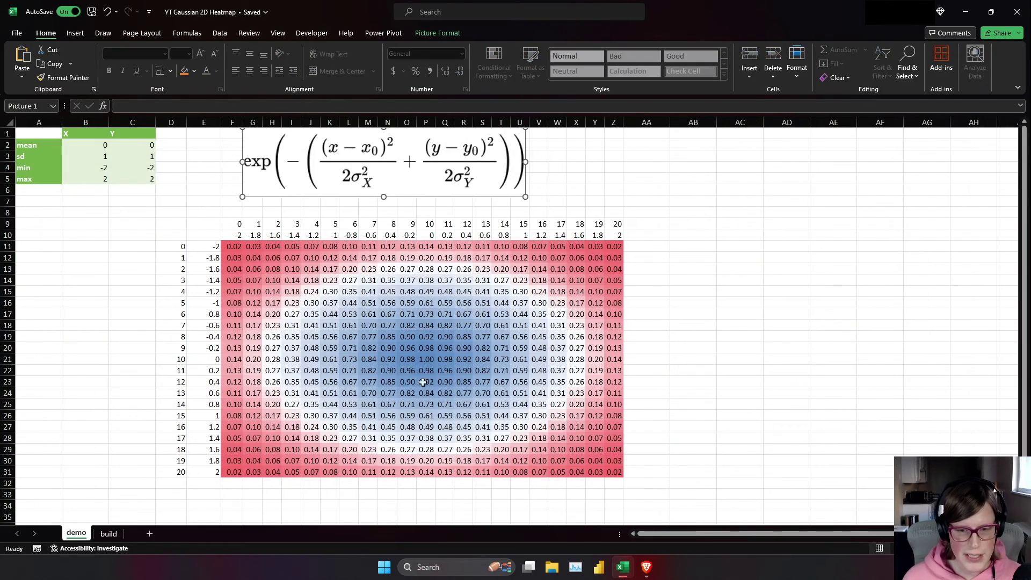
click(109, 534)
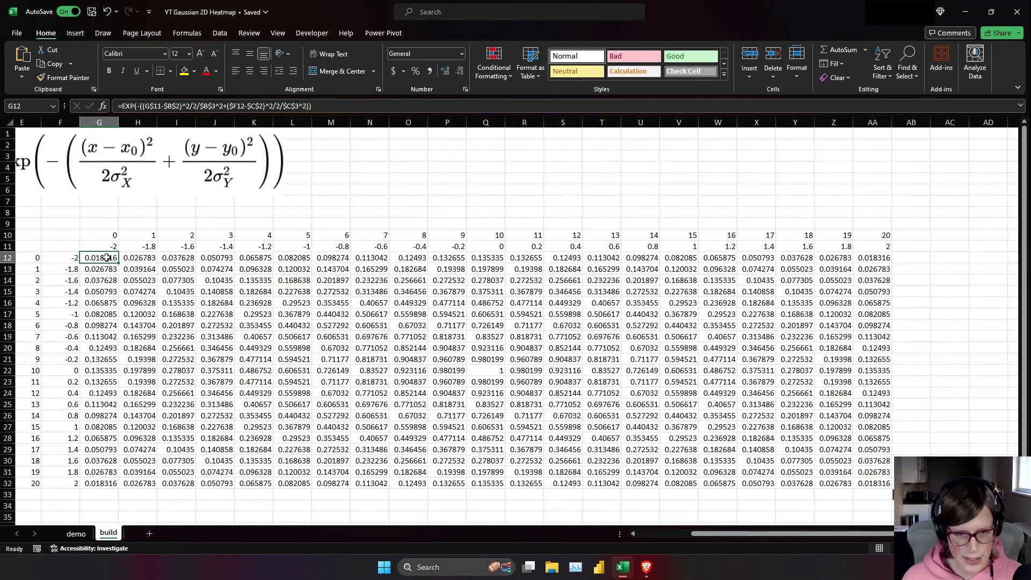
drag(107, 258, 873, 483)
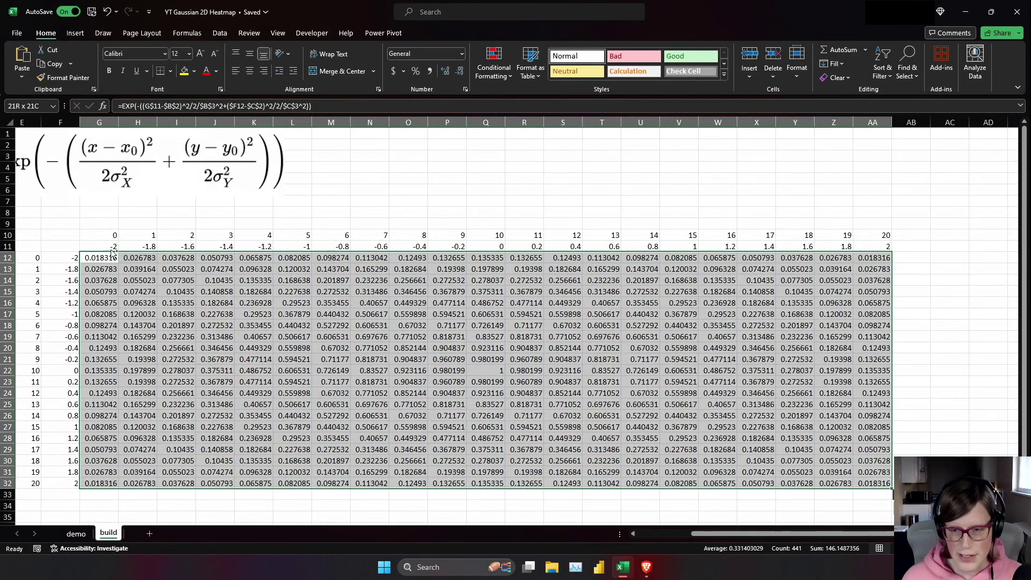
click(461, 56)
click(433, 95)
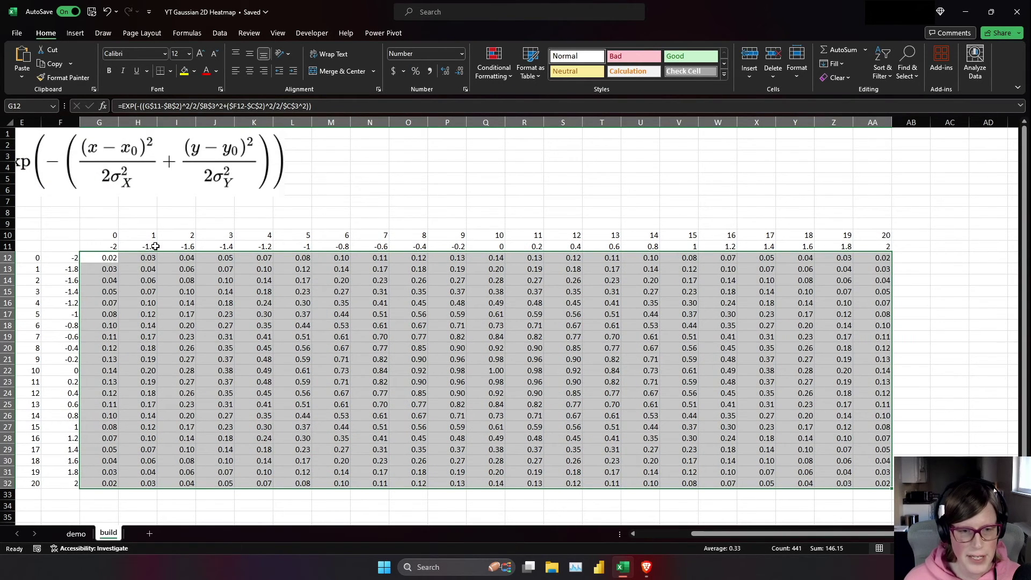
click(107, 244)
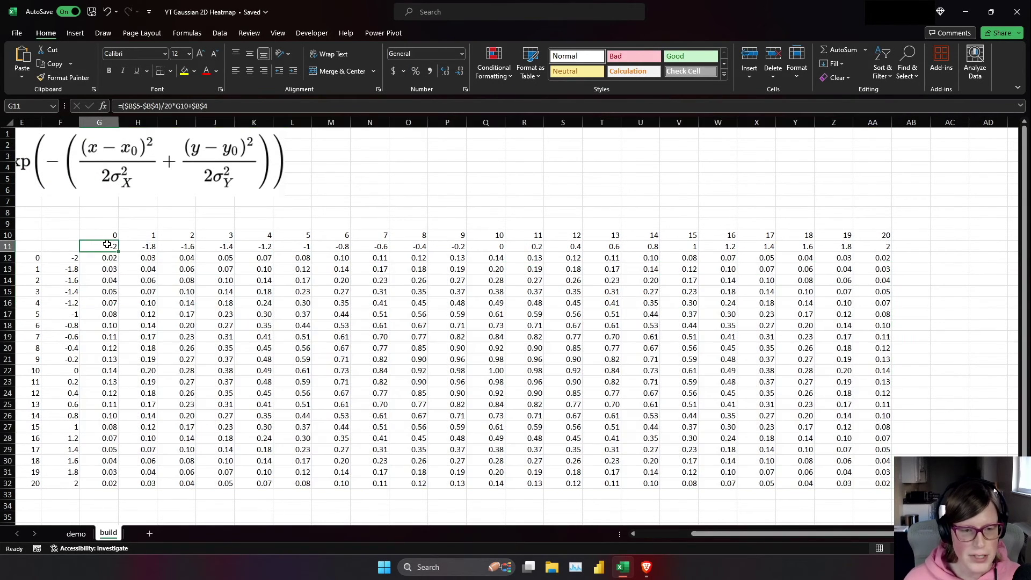
AutoFit each of columns G through AA to narrow them around the two-decimal values
double_click(116, 118)
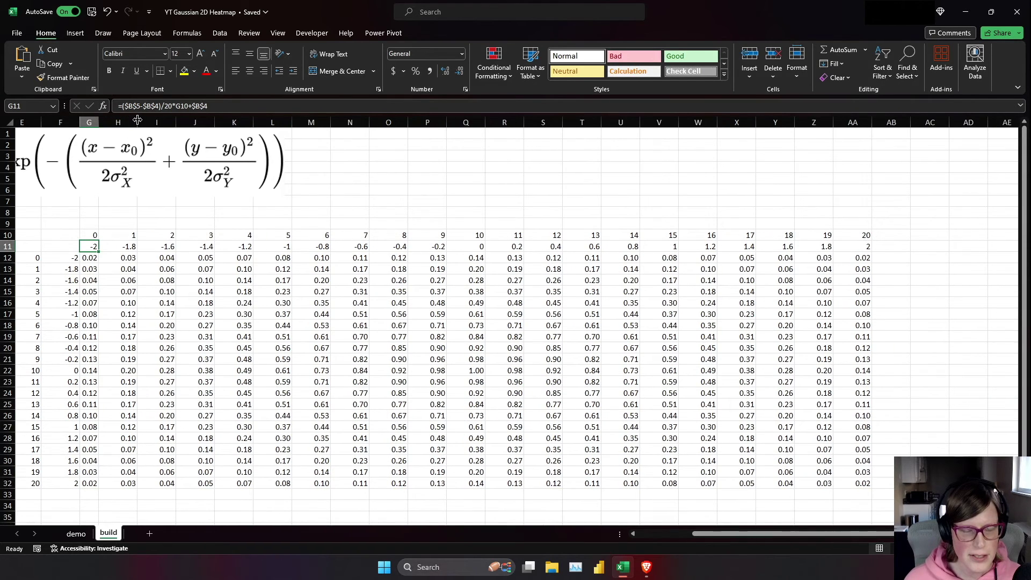
double_click(138, 119)
double_click(158, 118)
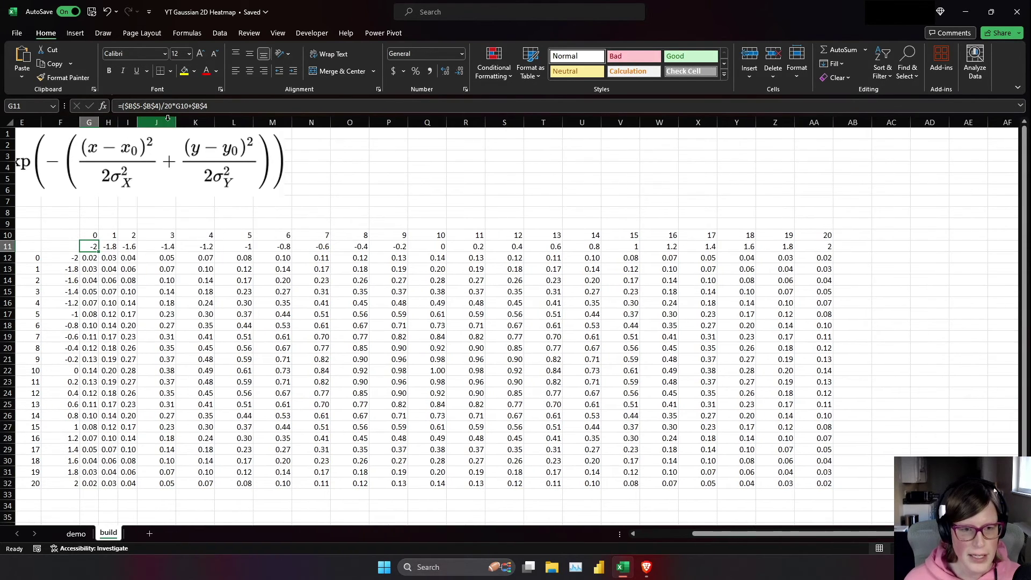
double_click(176, 119)
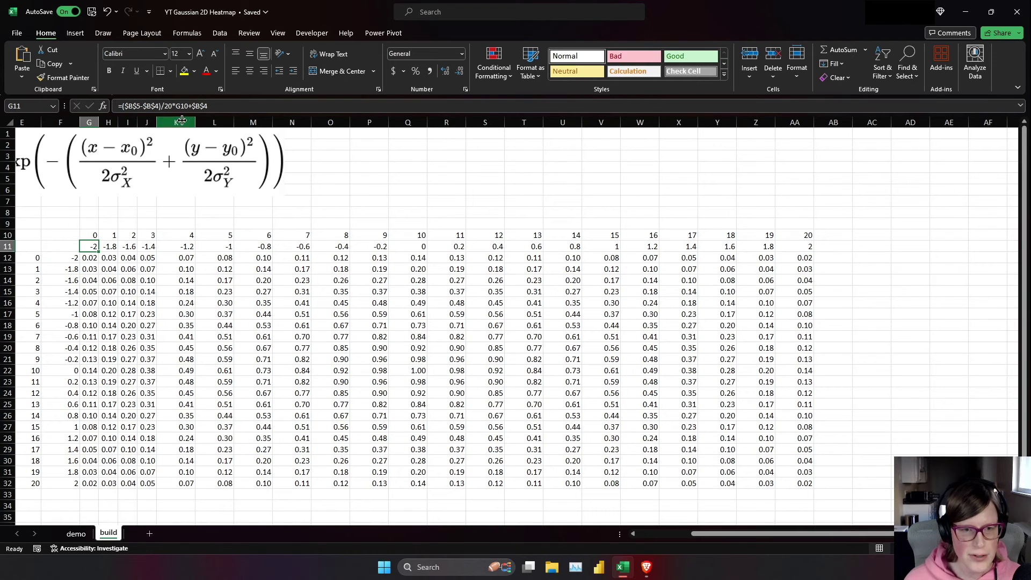
double_click(195, 120)
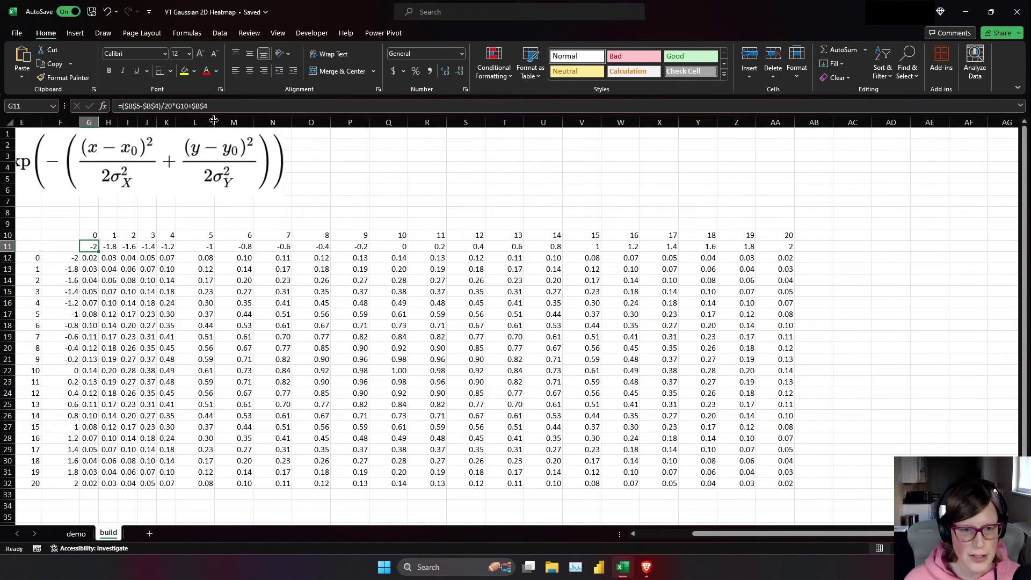
double_click(215, 119)
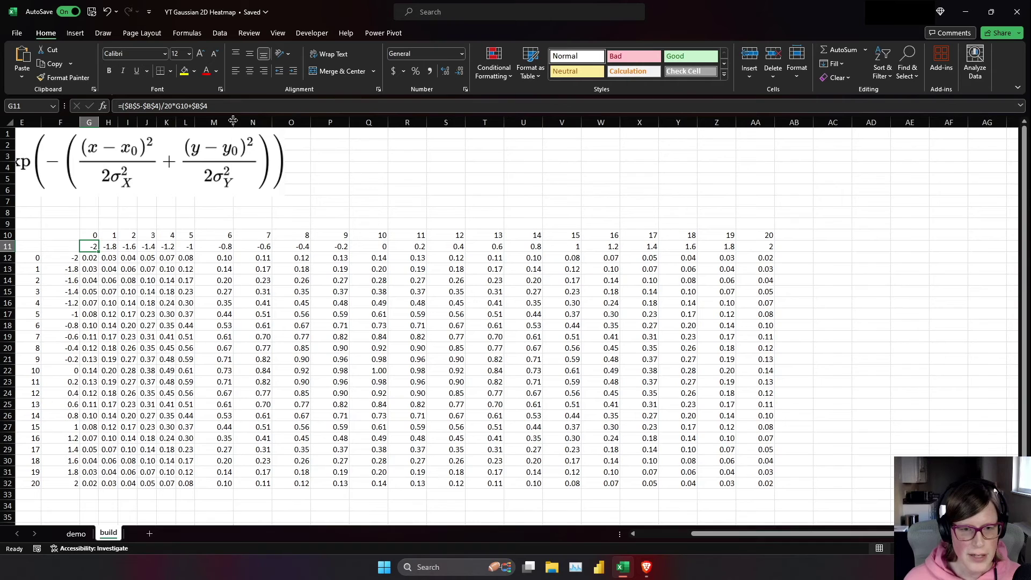
double_click(233, 119)
double_click(253, 121)
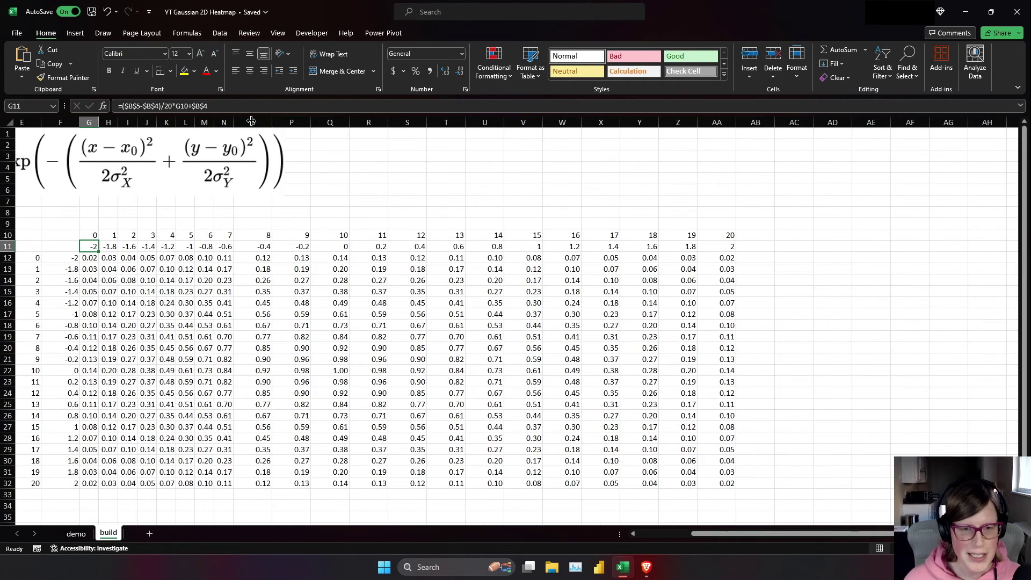
double_click(272, 120)
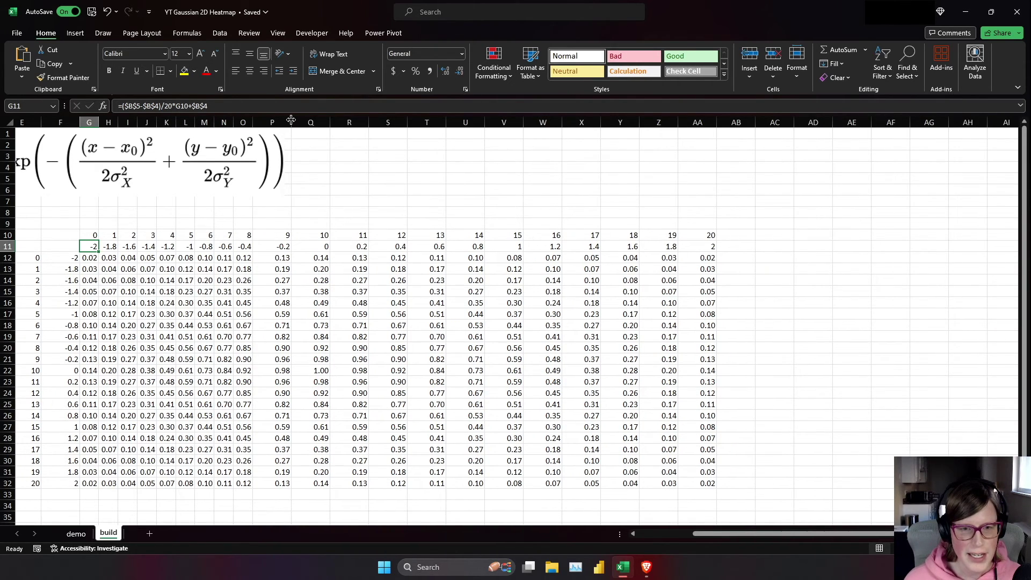
double_click(291, 119)
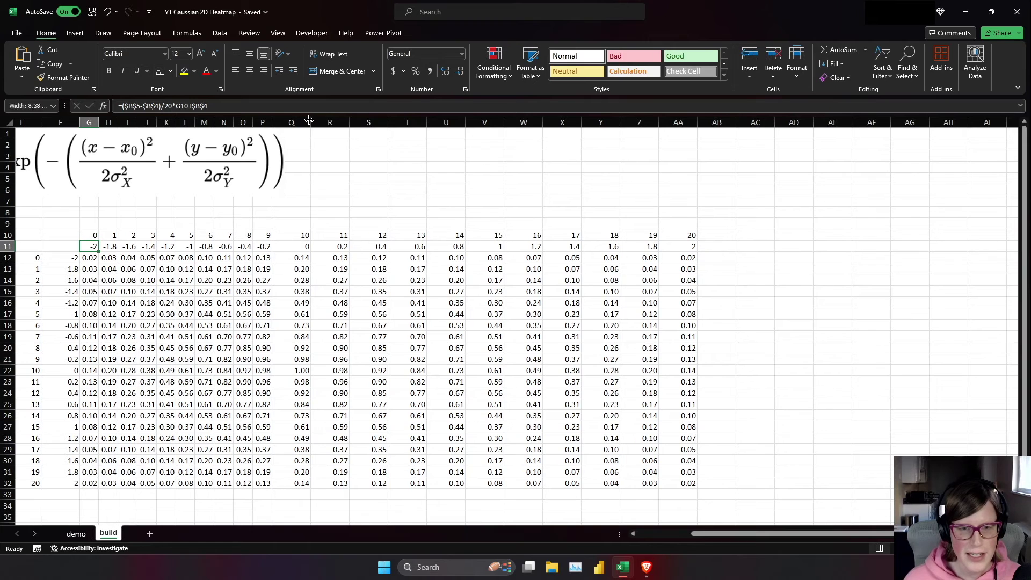
double_click(311, 119)
double_click(329, 121)
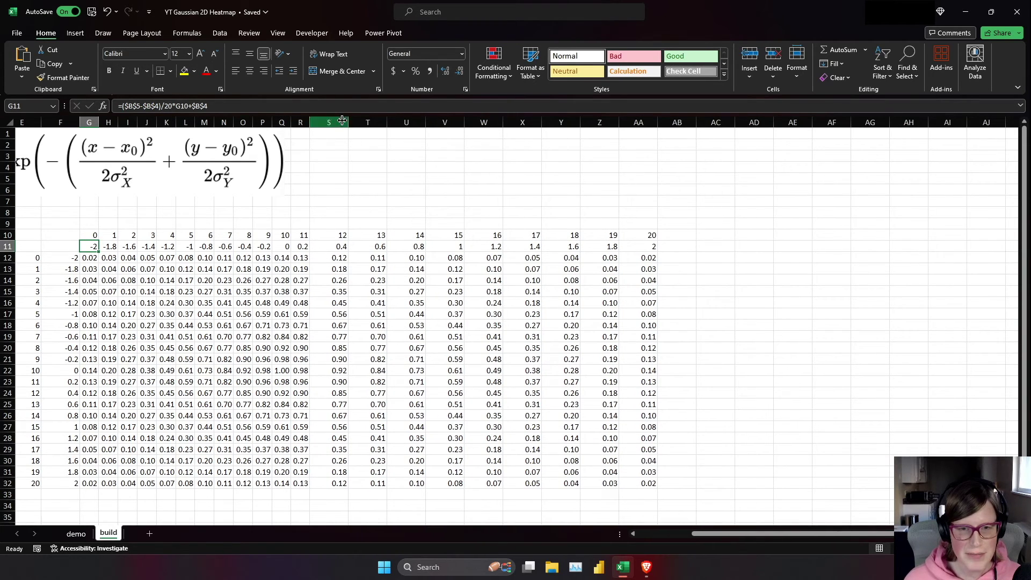
double_click(347, 120)
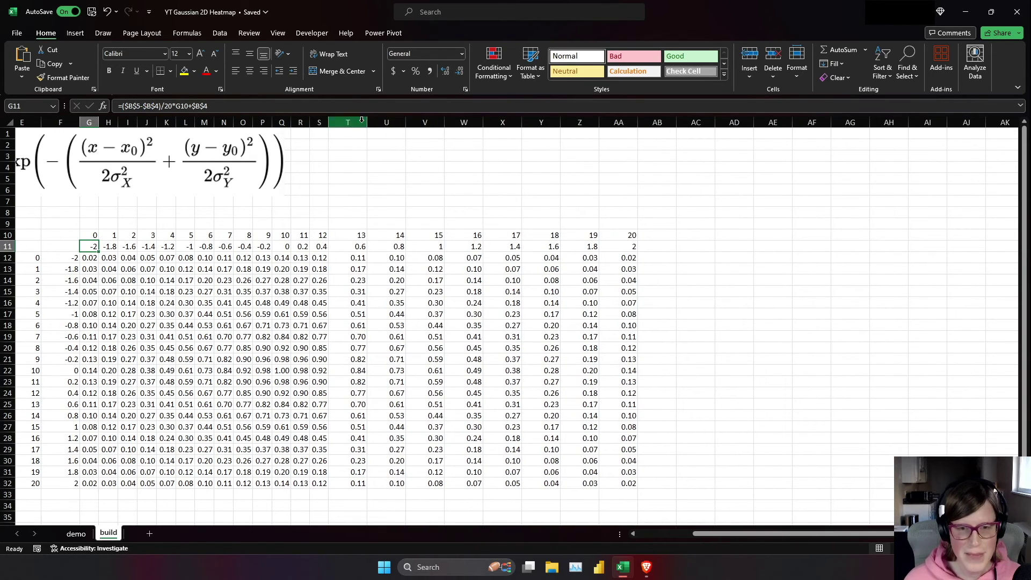
double_click(367, 123)
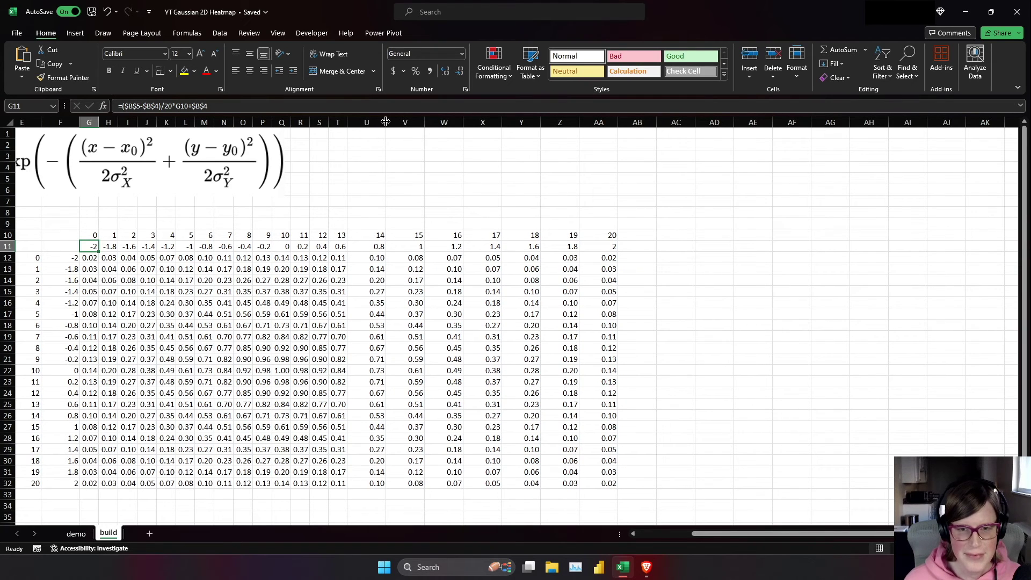
double_click(386, 121)
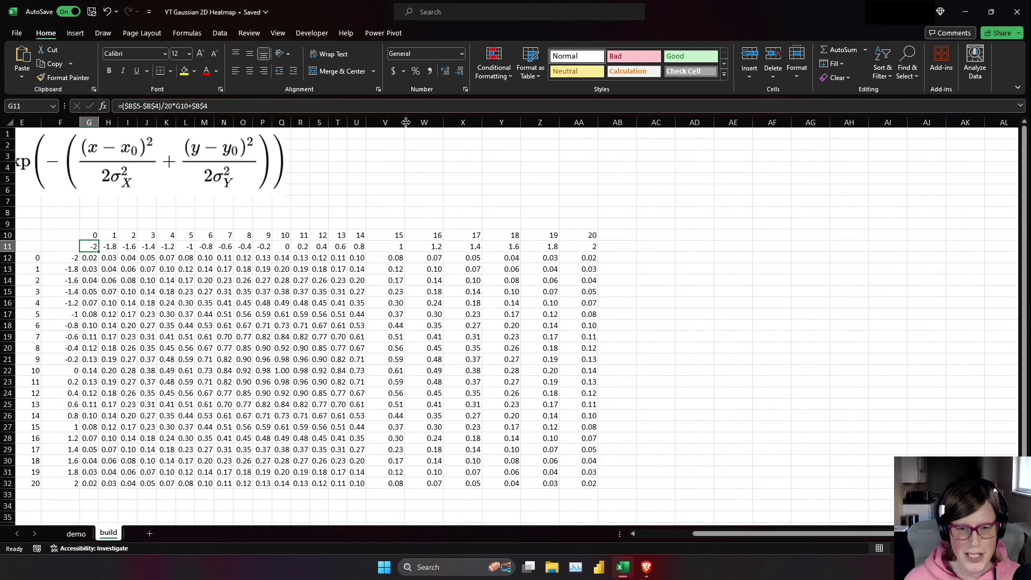
double_click(406, 122)
double_click(423, 121)
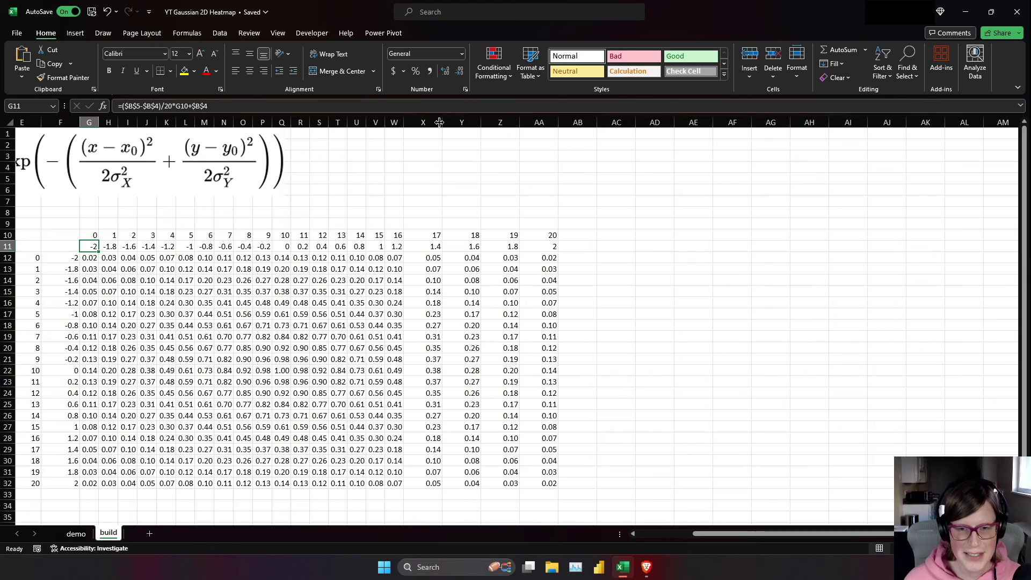
double_click(442, 123)
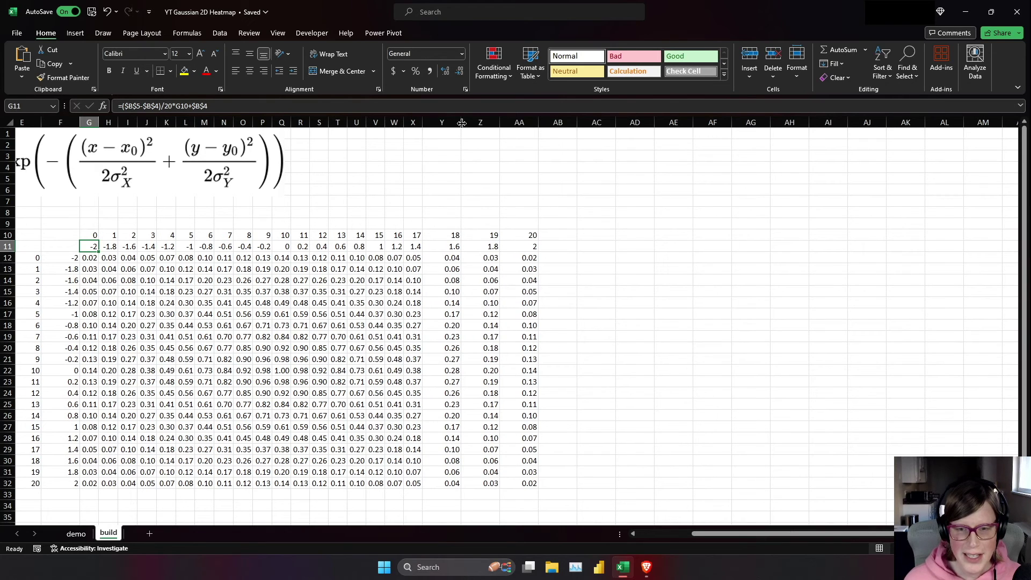
double_click(461, 123)
double_click(479, 122)
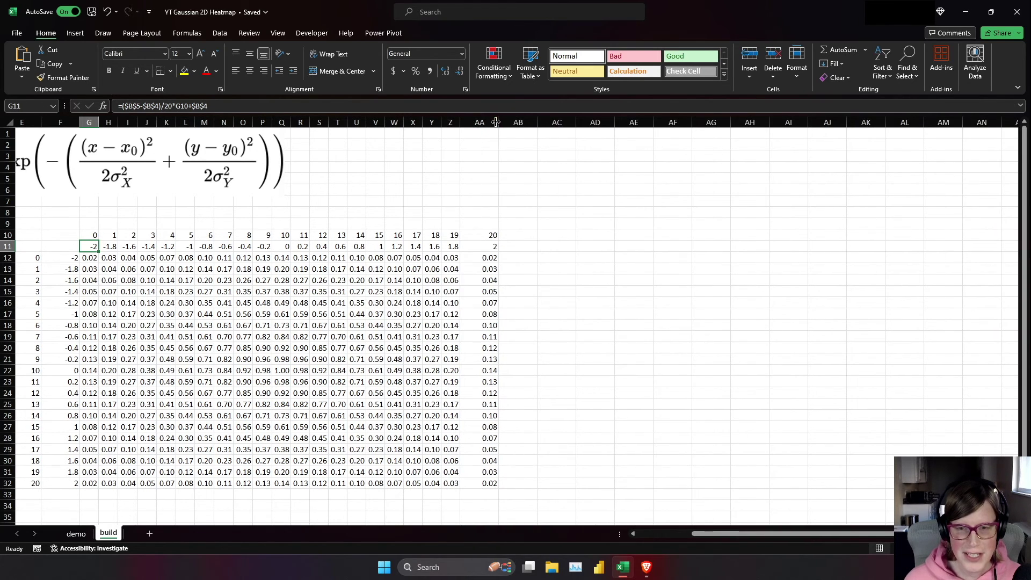
double_click(499, 122)
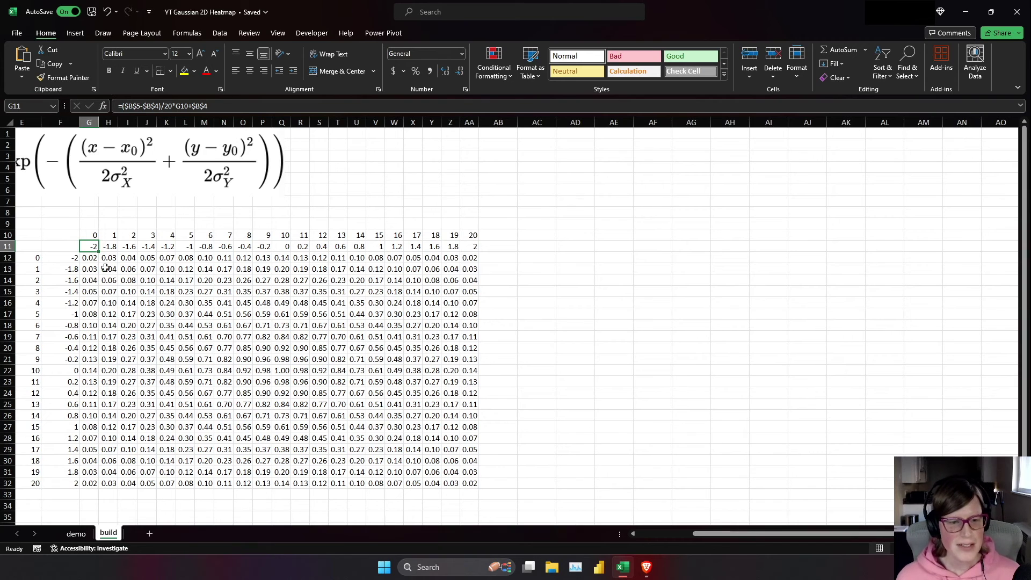
Apply the Blue - White - Red Color Scale conditional format to the grid G12:AA32
click(91, 259)
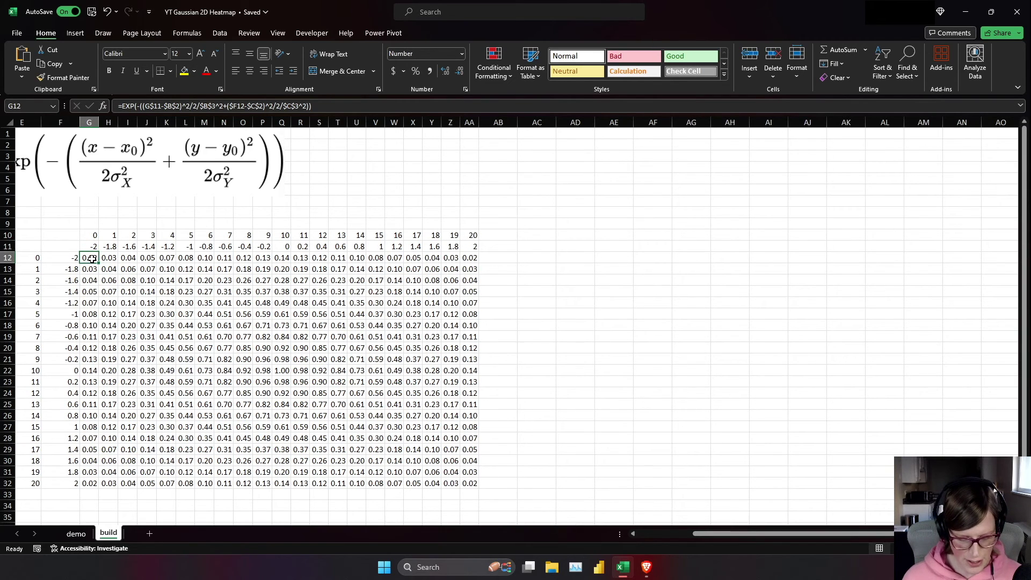
key(ctrl+shift+Right)
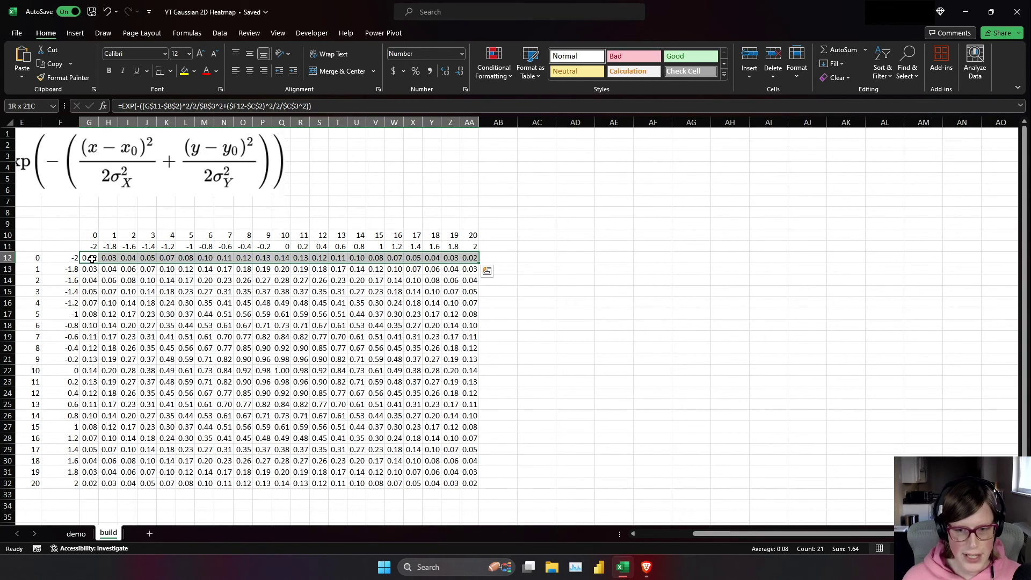
key(ctrl+shift+Down)
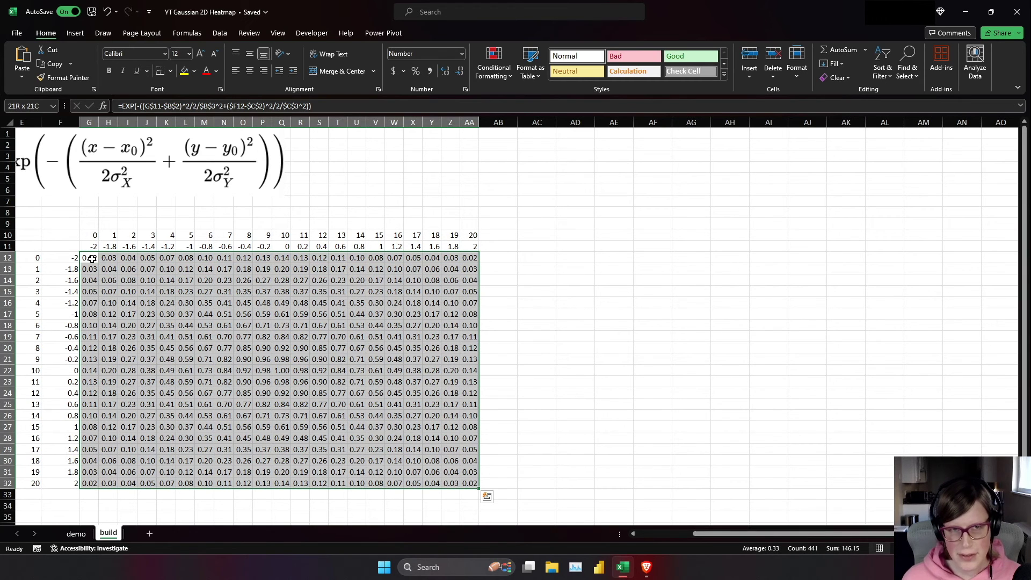
click(493, 76)
mouse_move(499, 165)
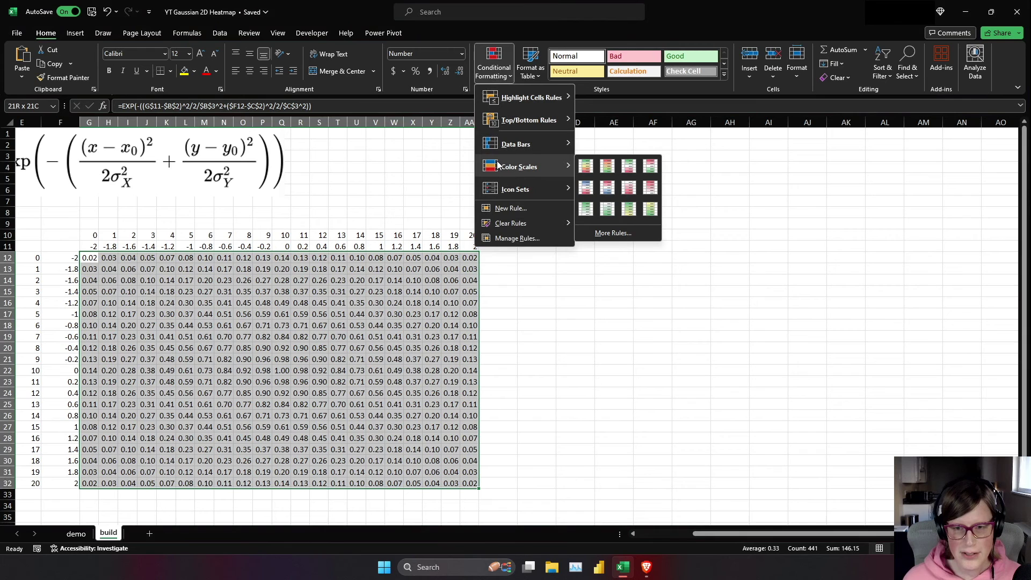
click(588, 189)
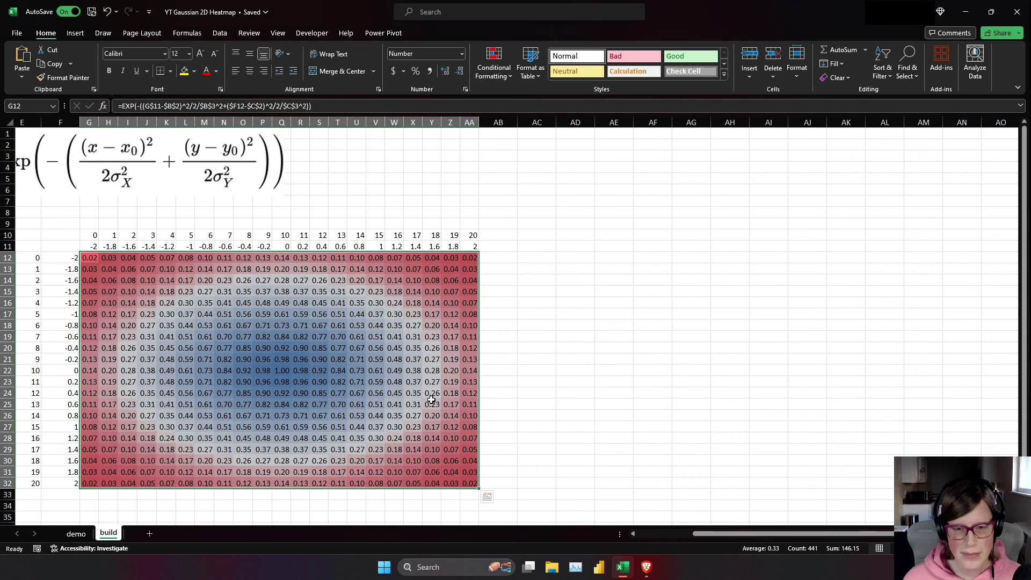
scroll(430, 397, left, 3)
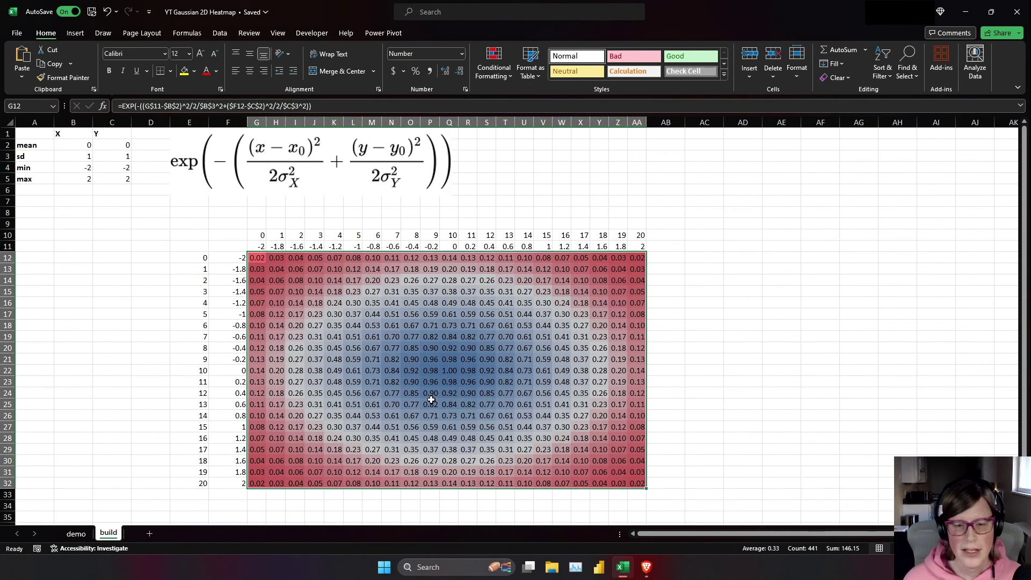
click(434, 402)
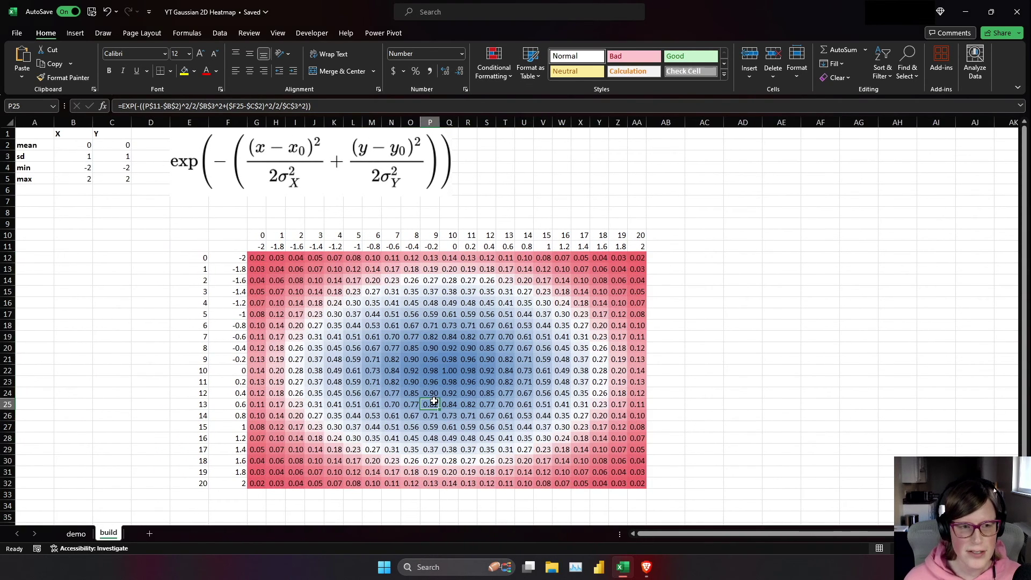
click(83, 144)
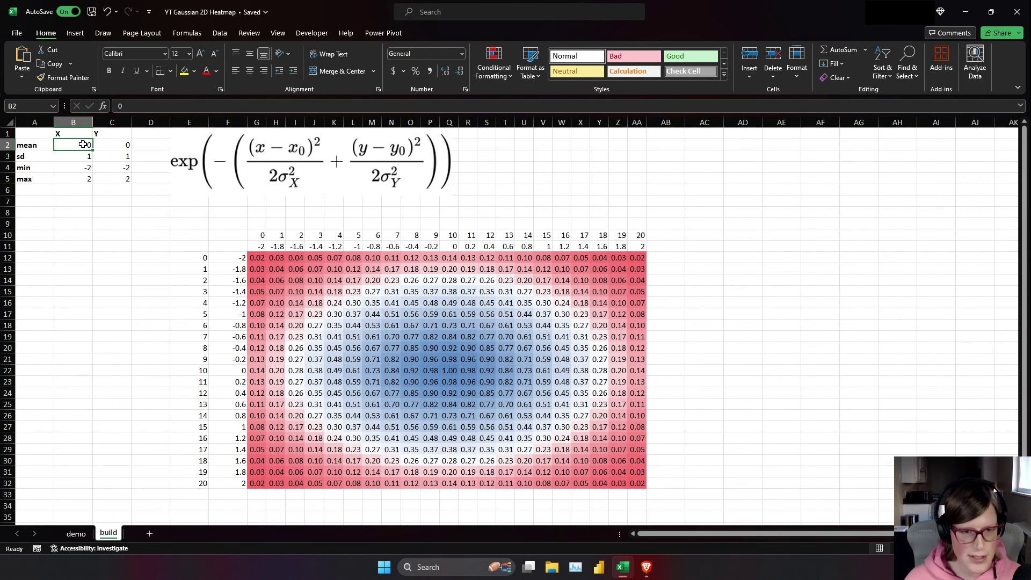
text(1)
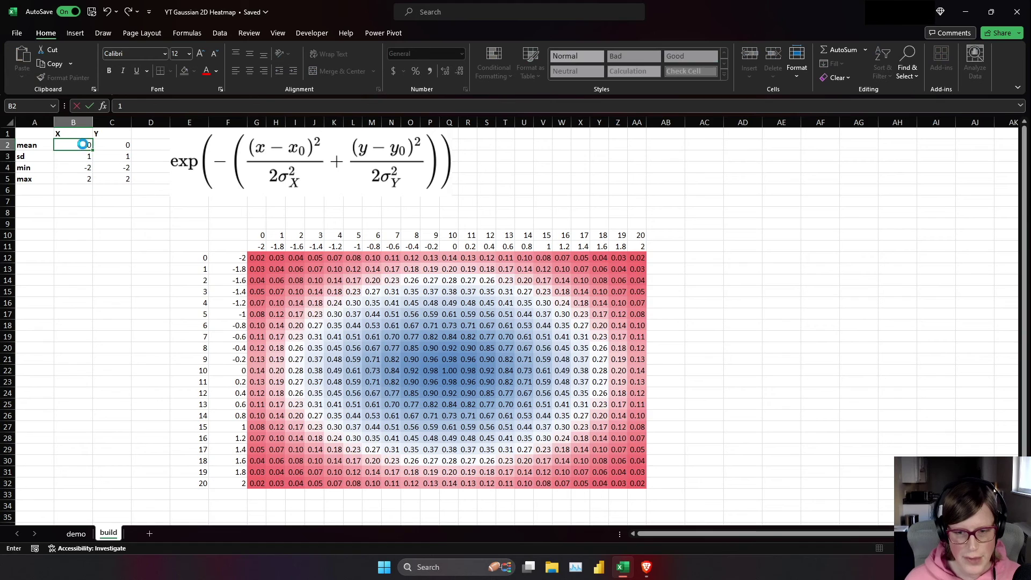
key(Return)
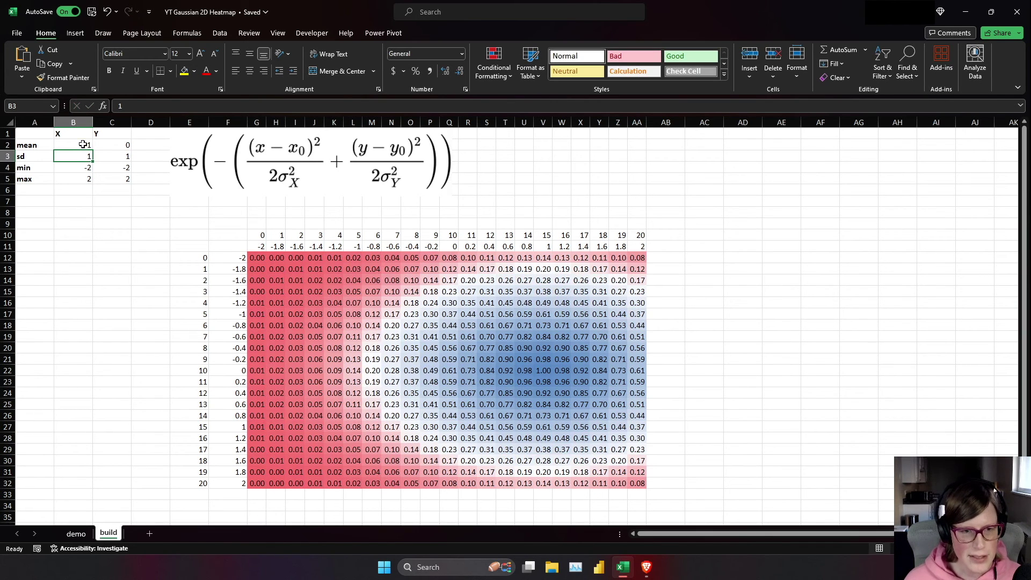
click(77, 144)
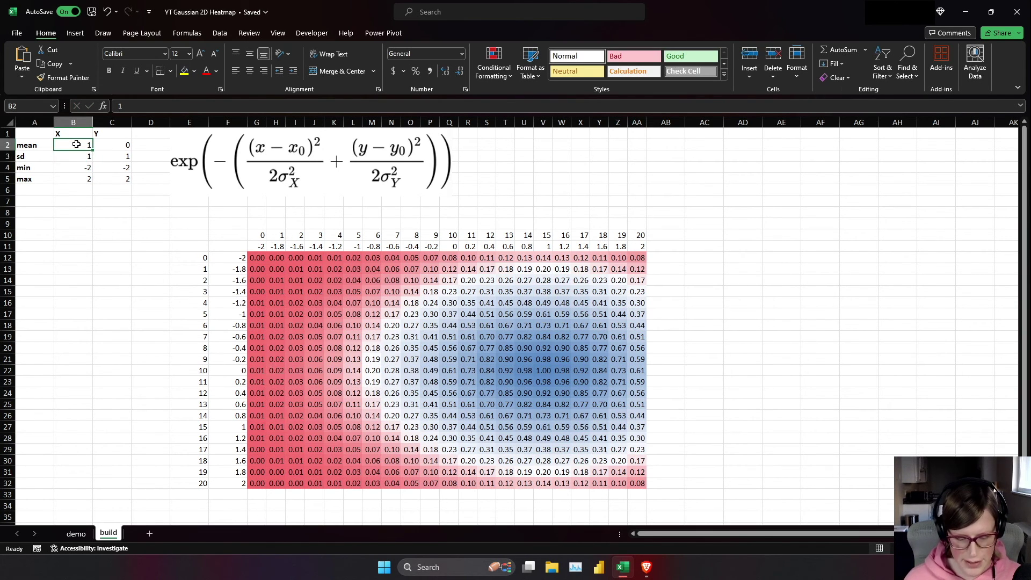
text(0)
key(Return)
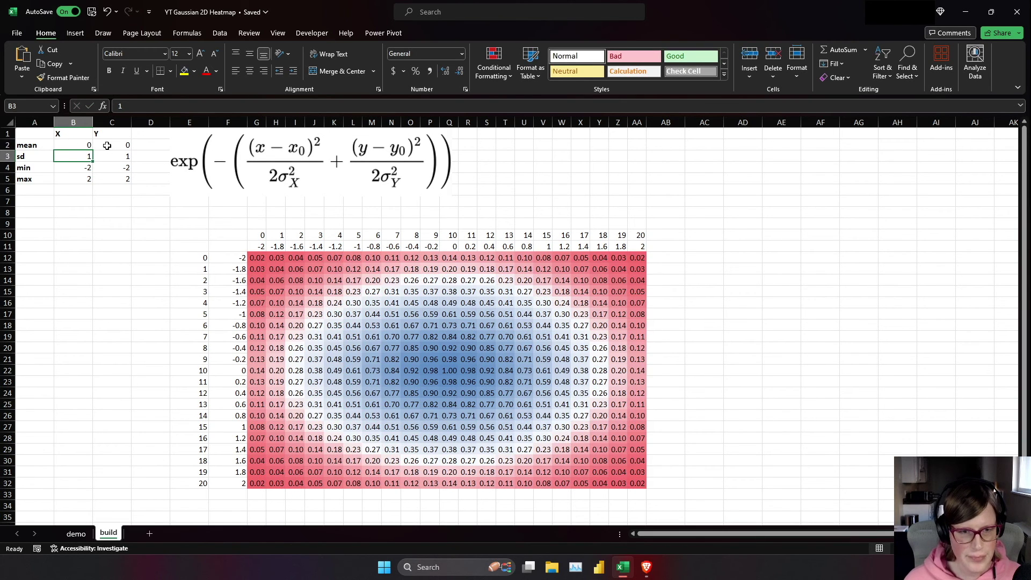
click(114, 145)
text(-1)
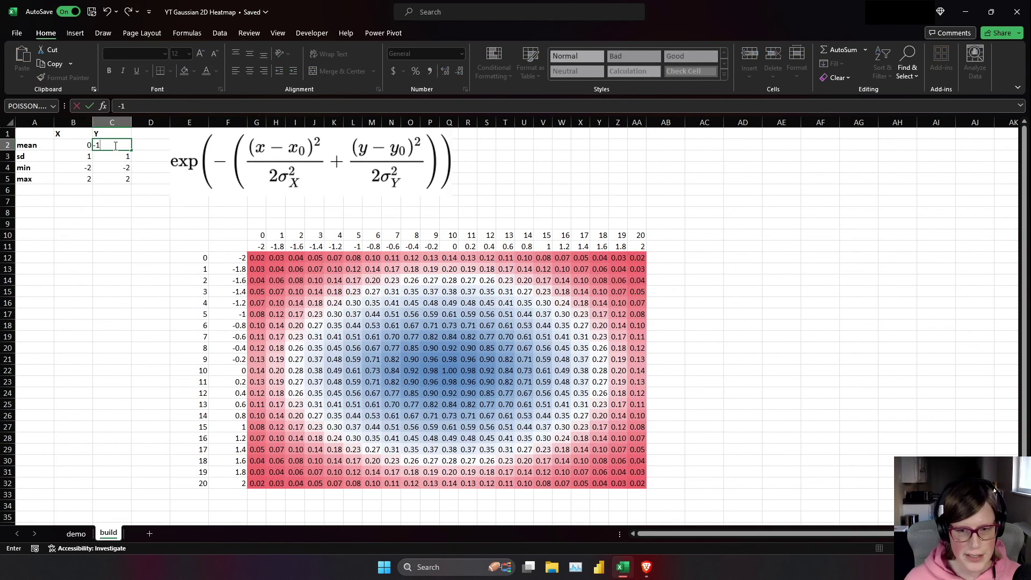
key(Return)
click(114, 144)
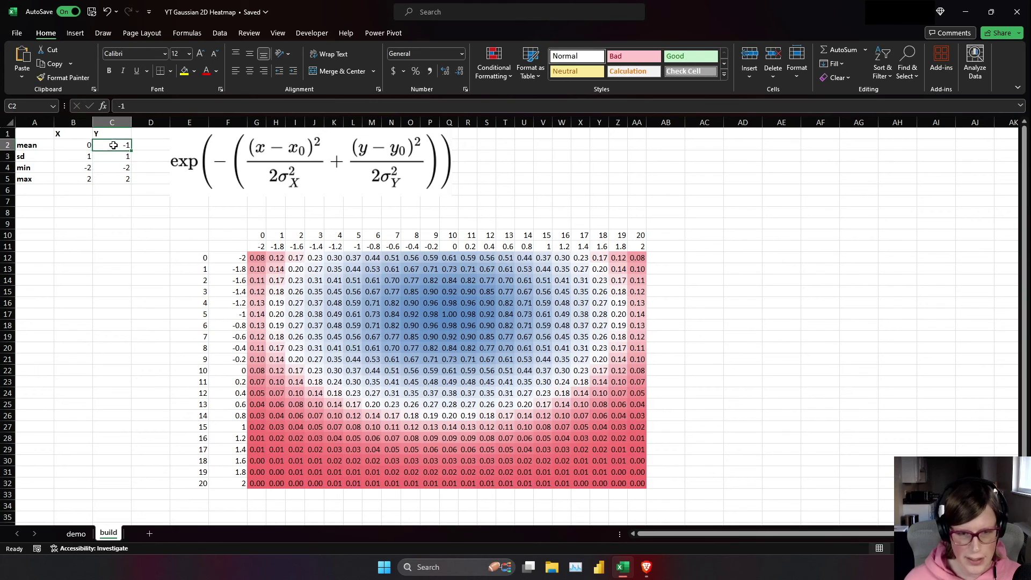
text(0)
key(Return)
key(Left)
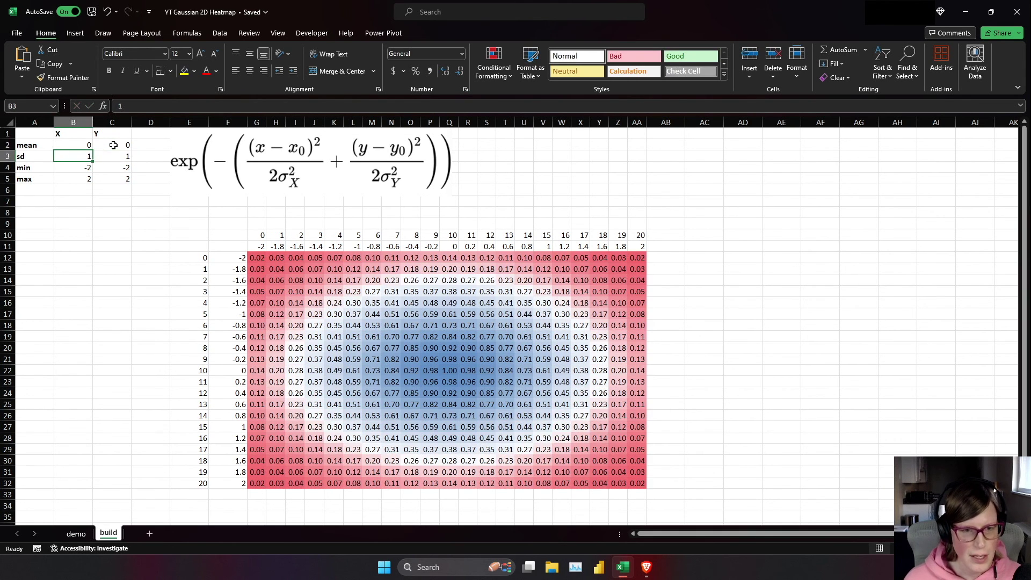
text(.5)
key(Return)
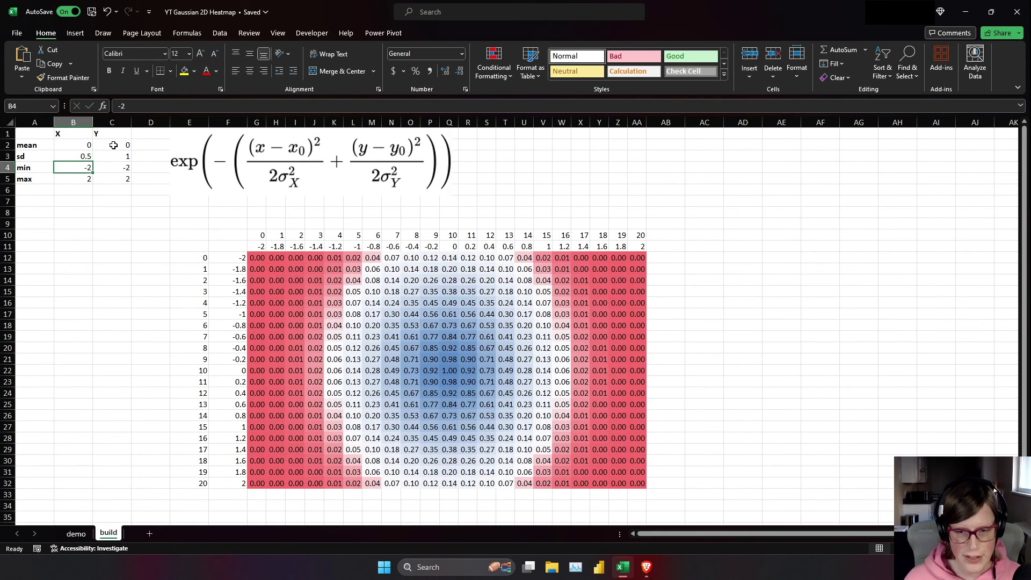
key(Up)
text(1)
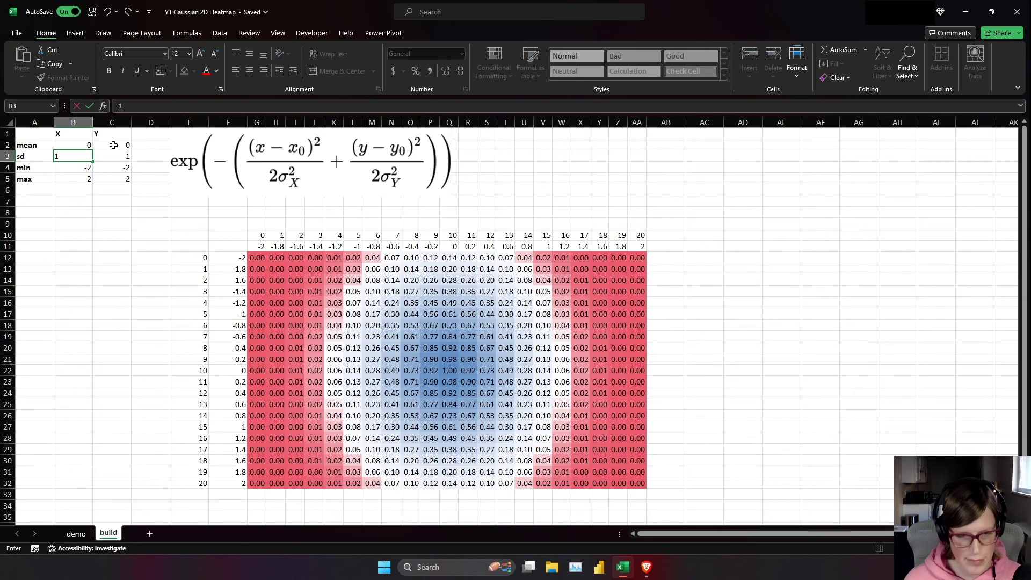
key(Return)
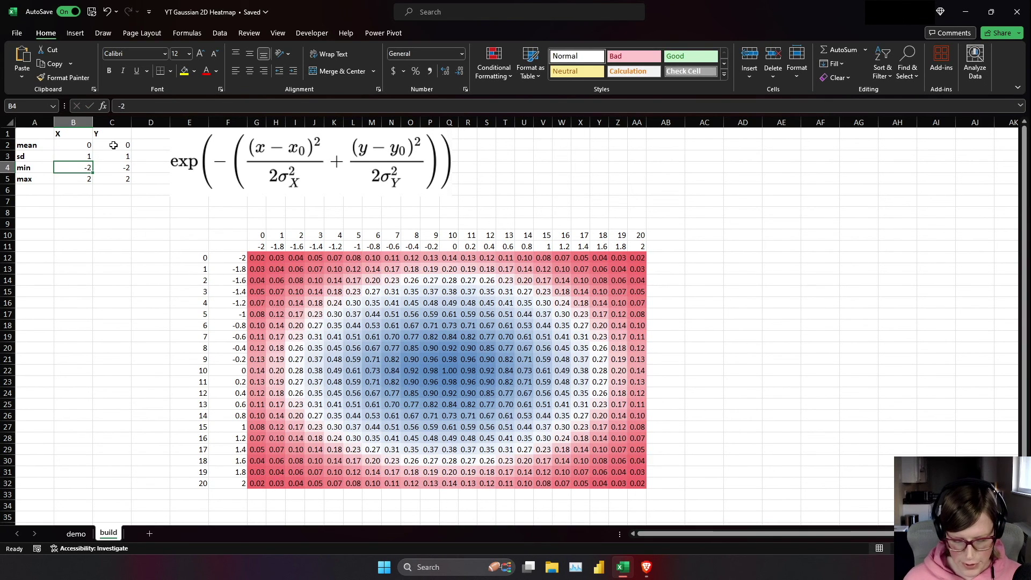
text(-6)
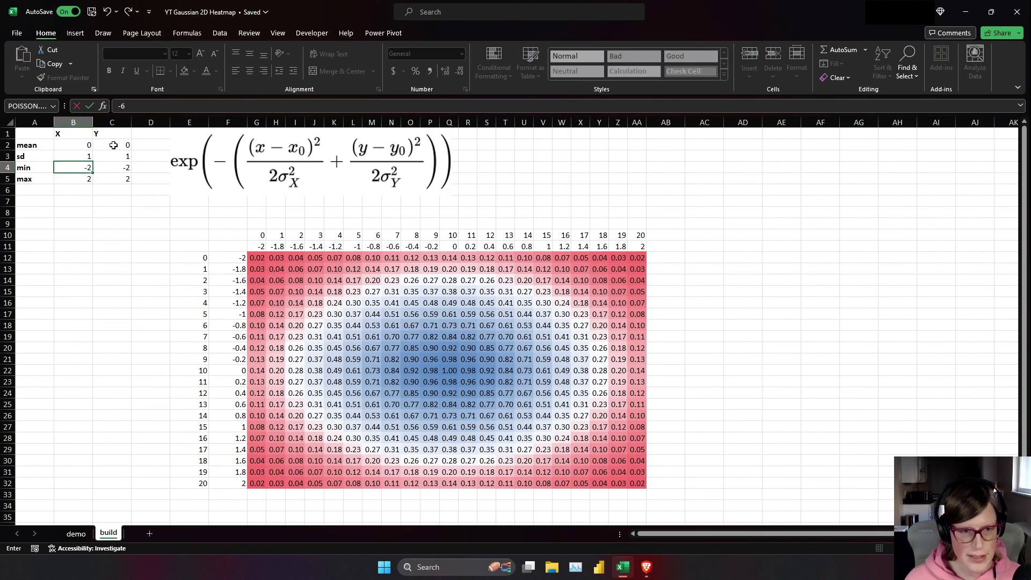
key(Return)
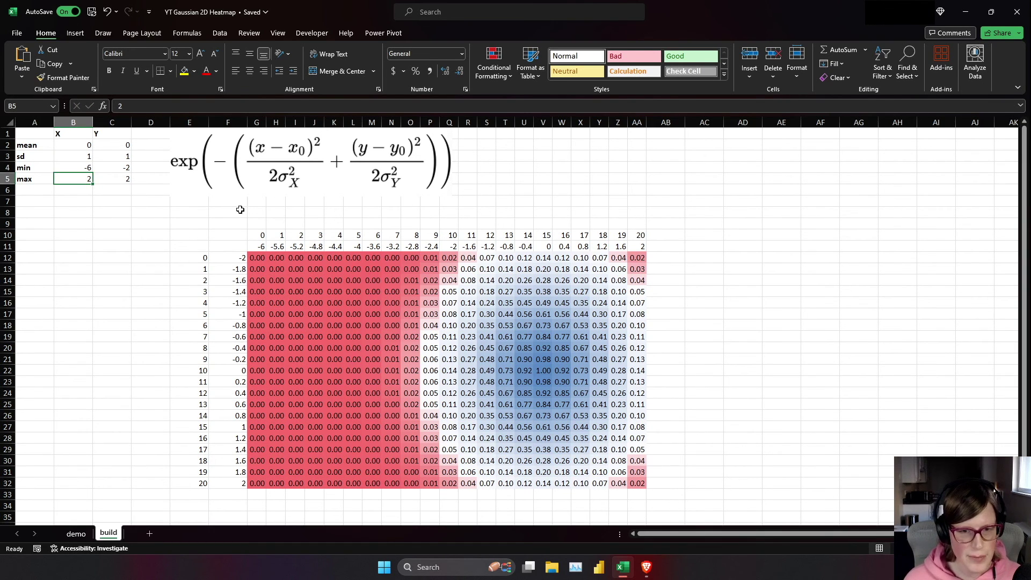
key(Up)
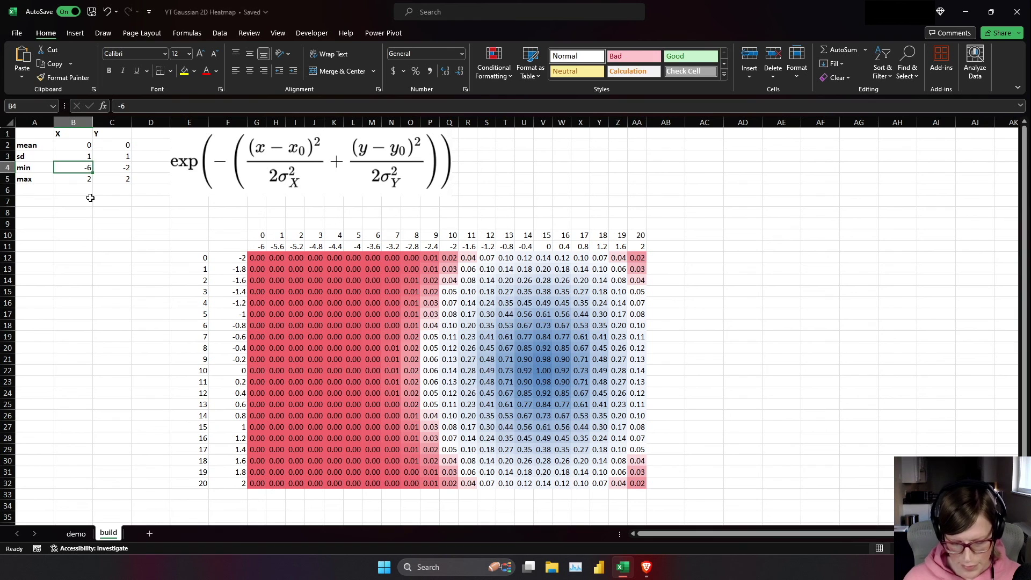
text(-2)
key(Return)
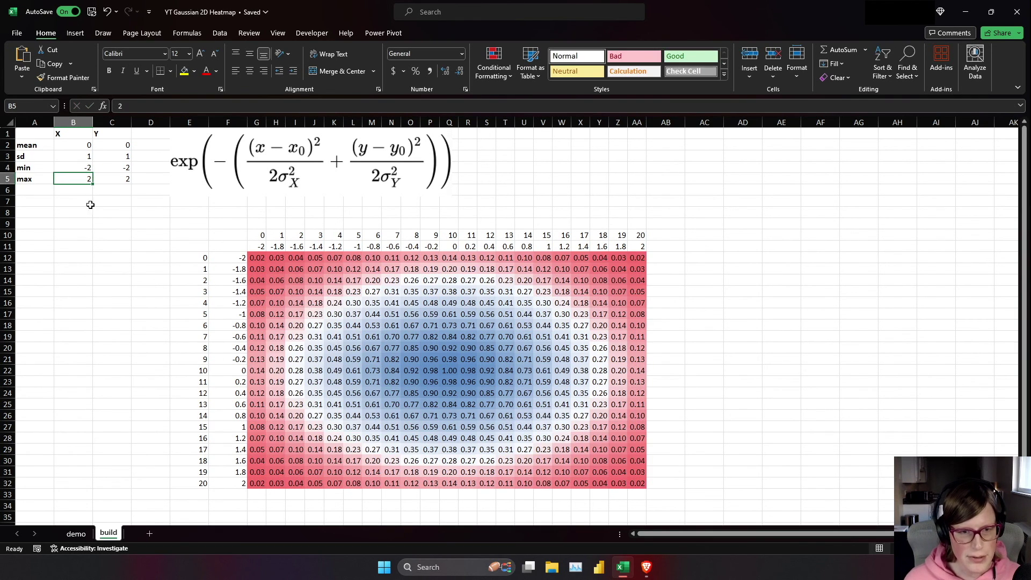
click(260, 234)
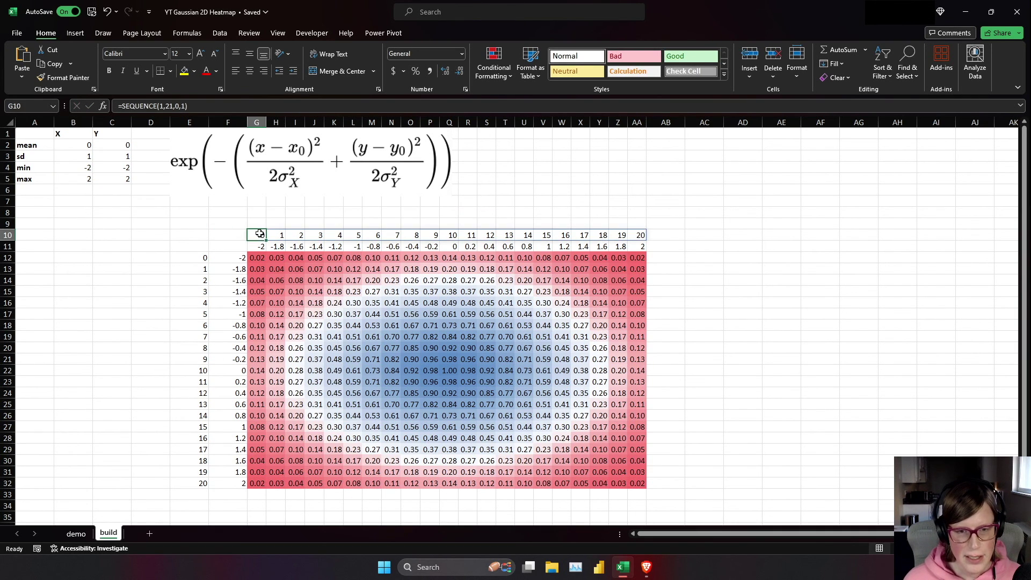
key(Right)
key(Right)
key(Right)
key(Right)
key(Right)
key(Right)
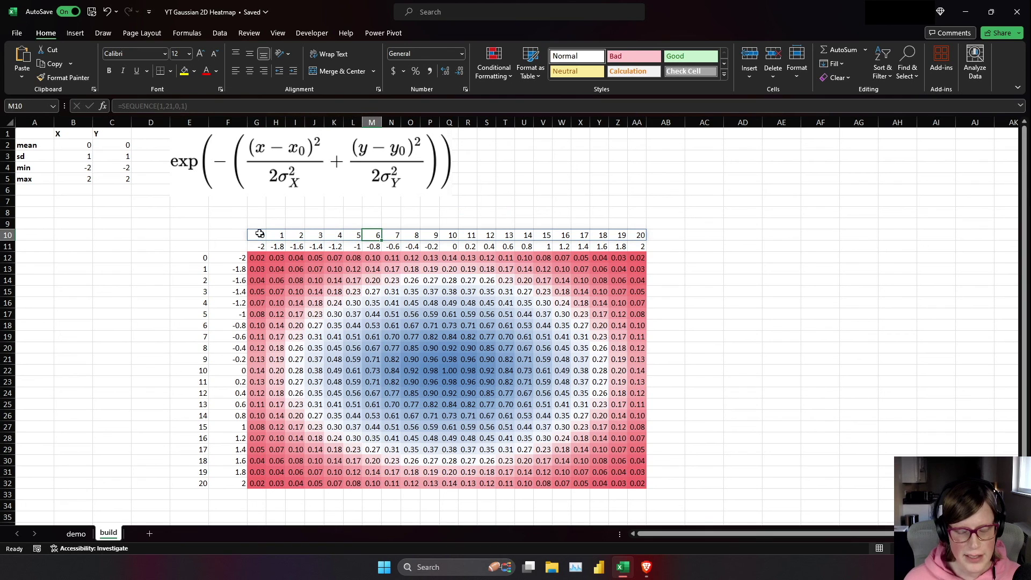
key(Left)
key(Left)
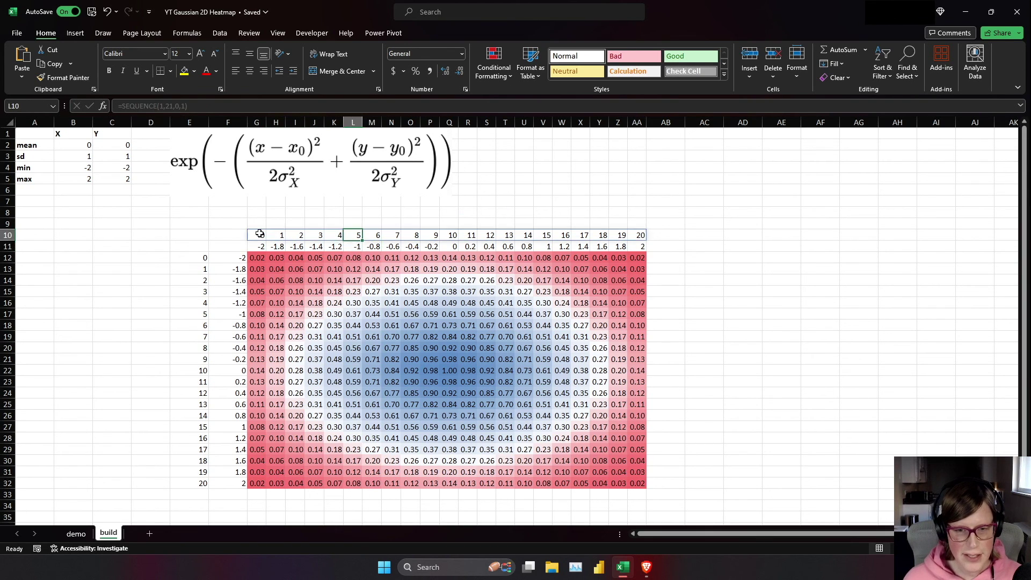
key(Down)
key(Left)
key(Left)
key(Left)
key(Left)
key(Left)
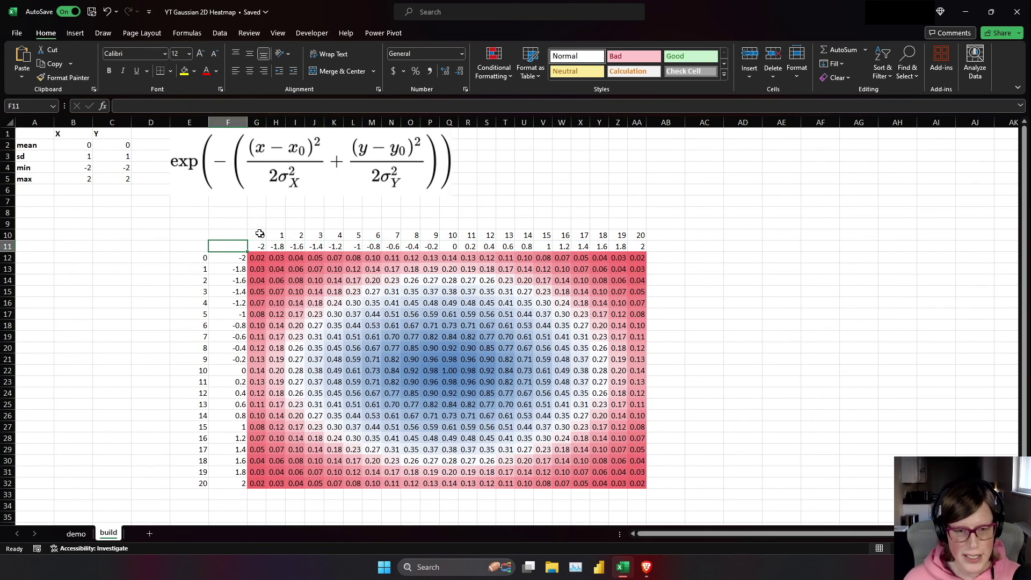
key(Right)
key(Right)
key(Right)
key(Right)
key(Right)
key(Right)
key(Right)
key(Right)
key(Right)
key(Right)
key(Right)
key(Right)
key(Right)
key(Right)
key(Right)
key(Right)
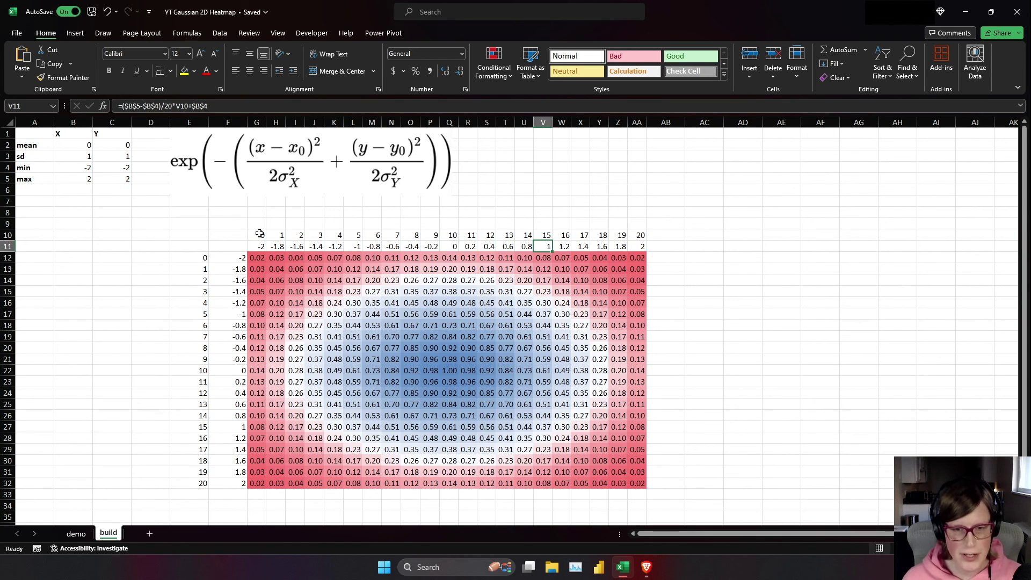
drag(86, 147, 115, 181)
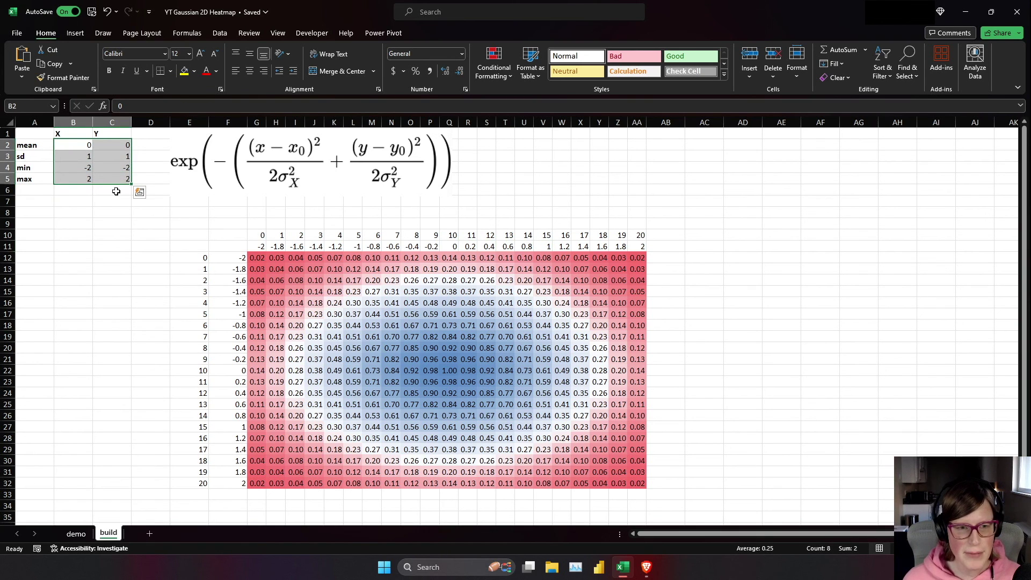